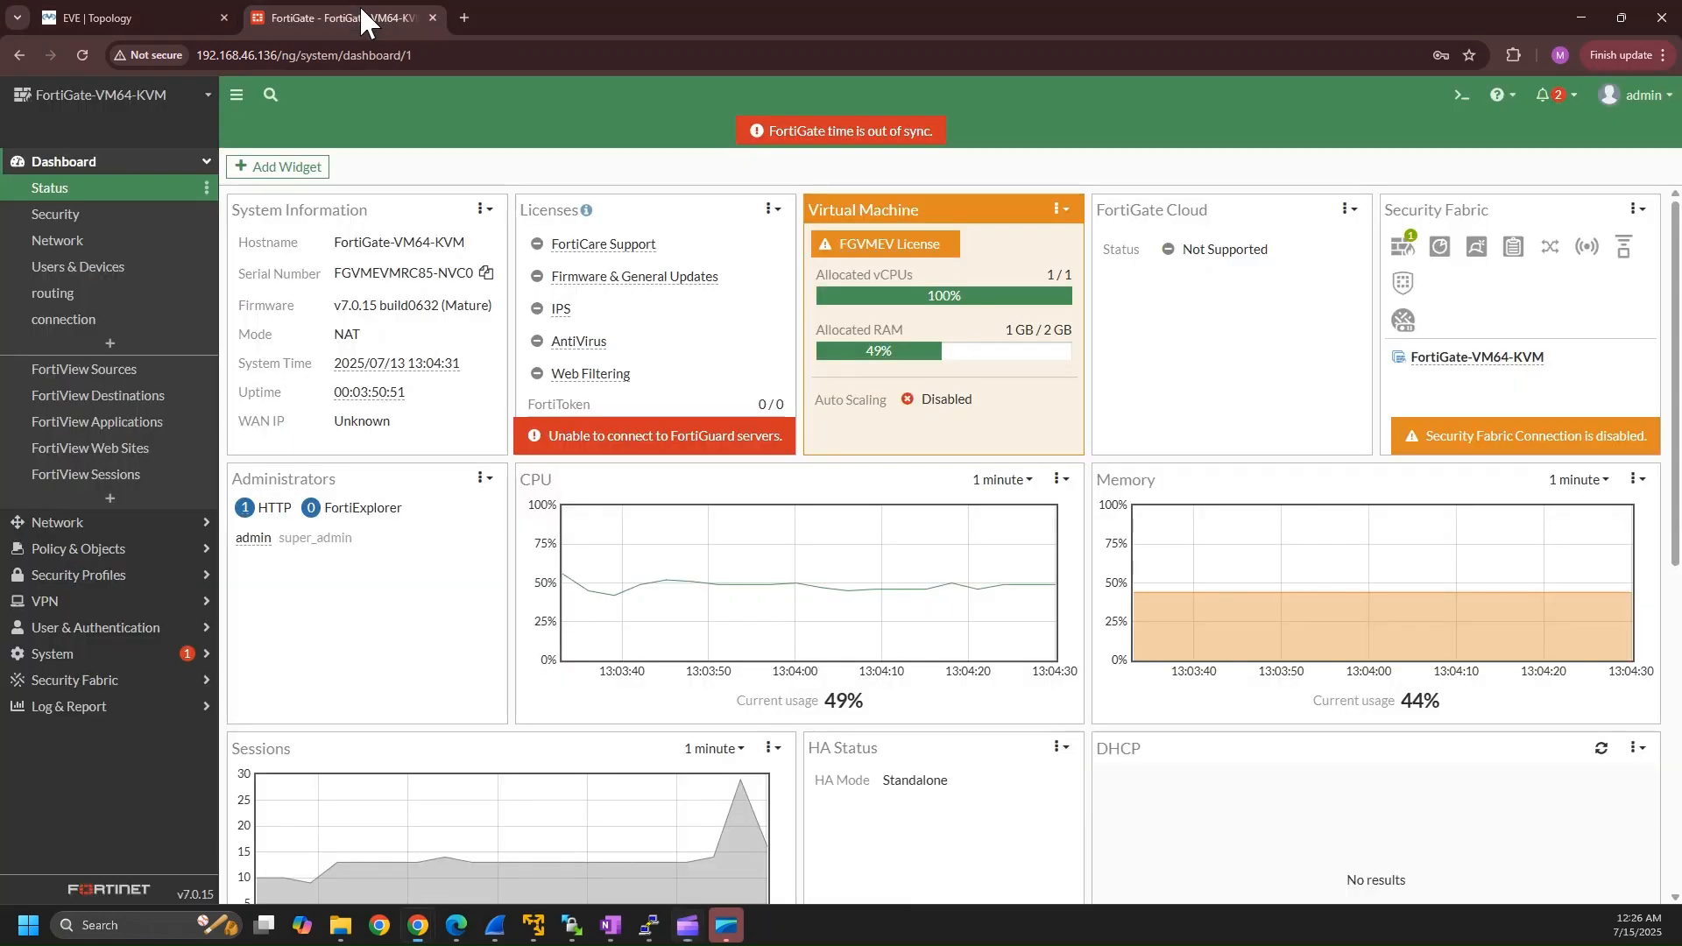
# Switch to the FortiGate web interface and bring up the WAN router's console to view its interface summary.
pyautogui.click(359, 17)
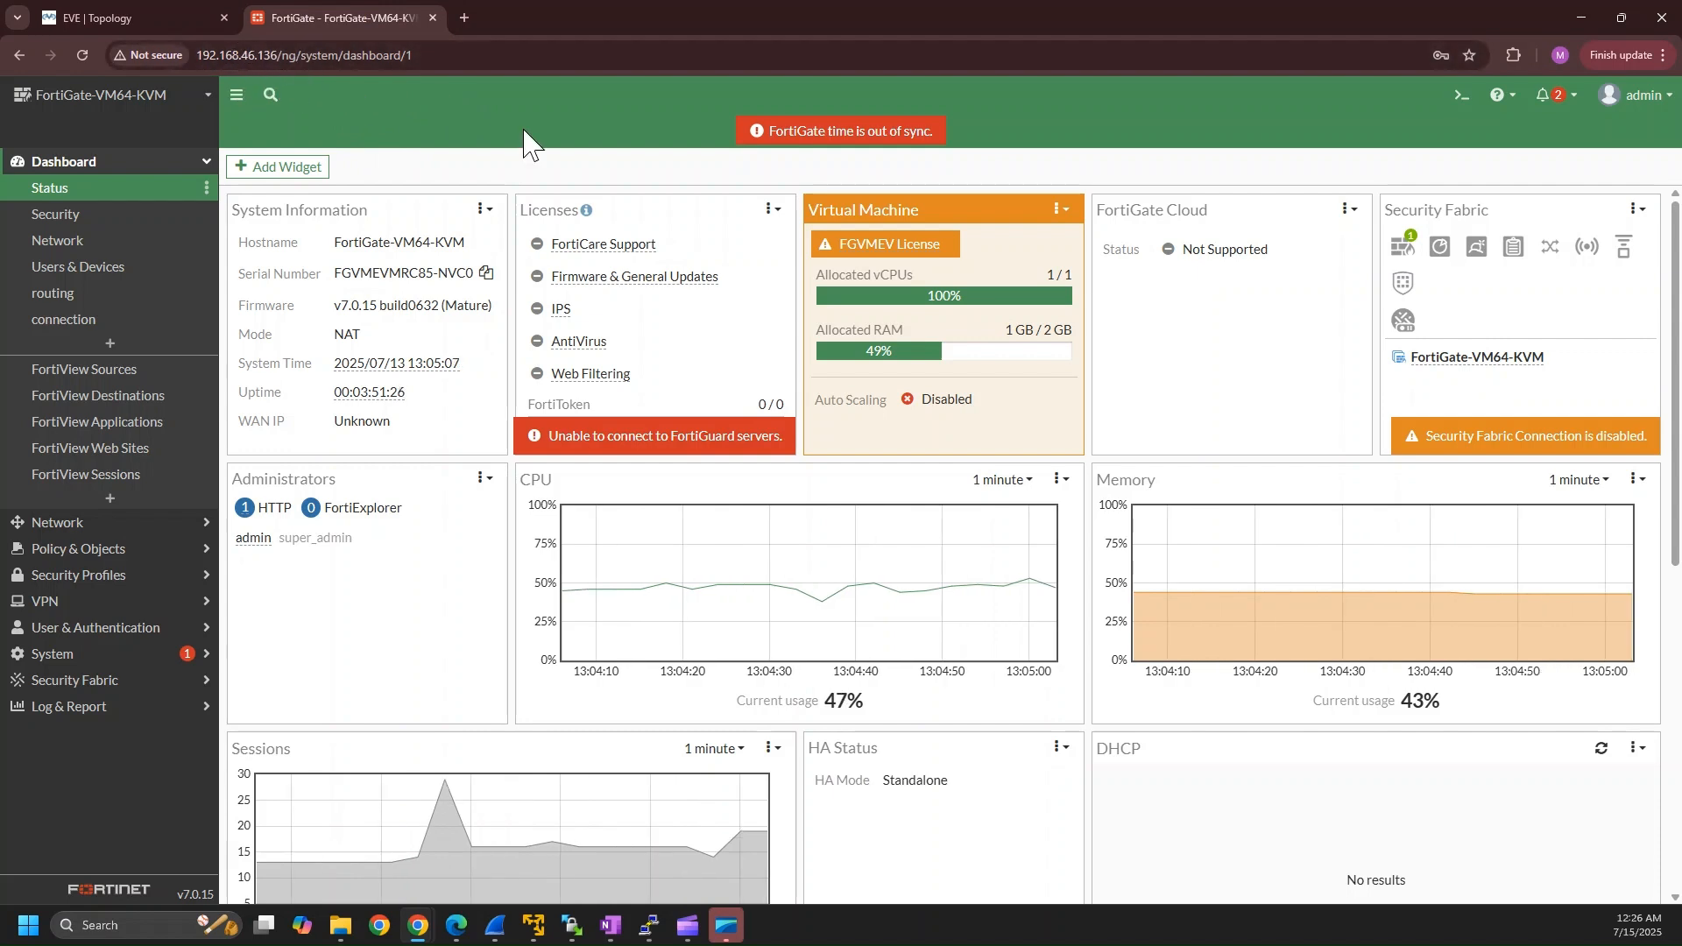
pyautogui.moveTo(649, 927)
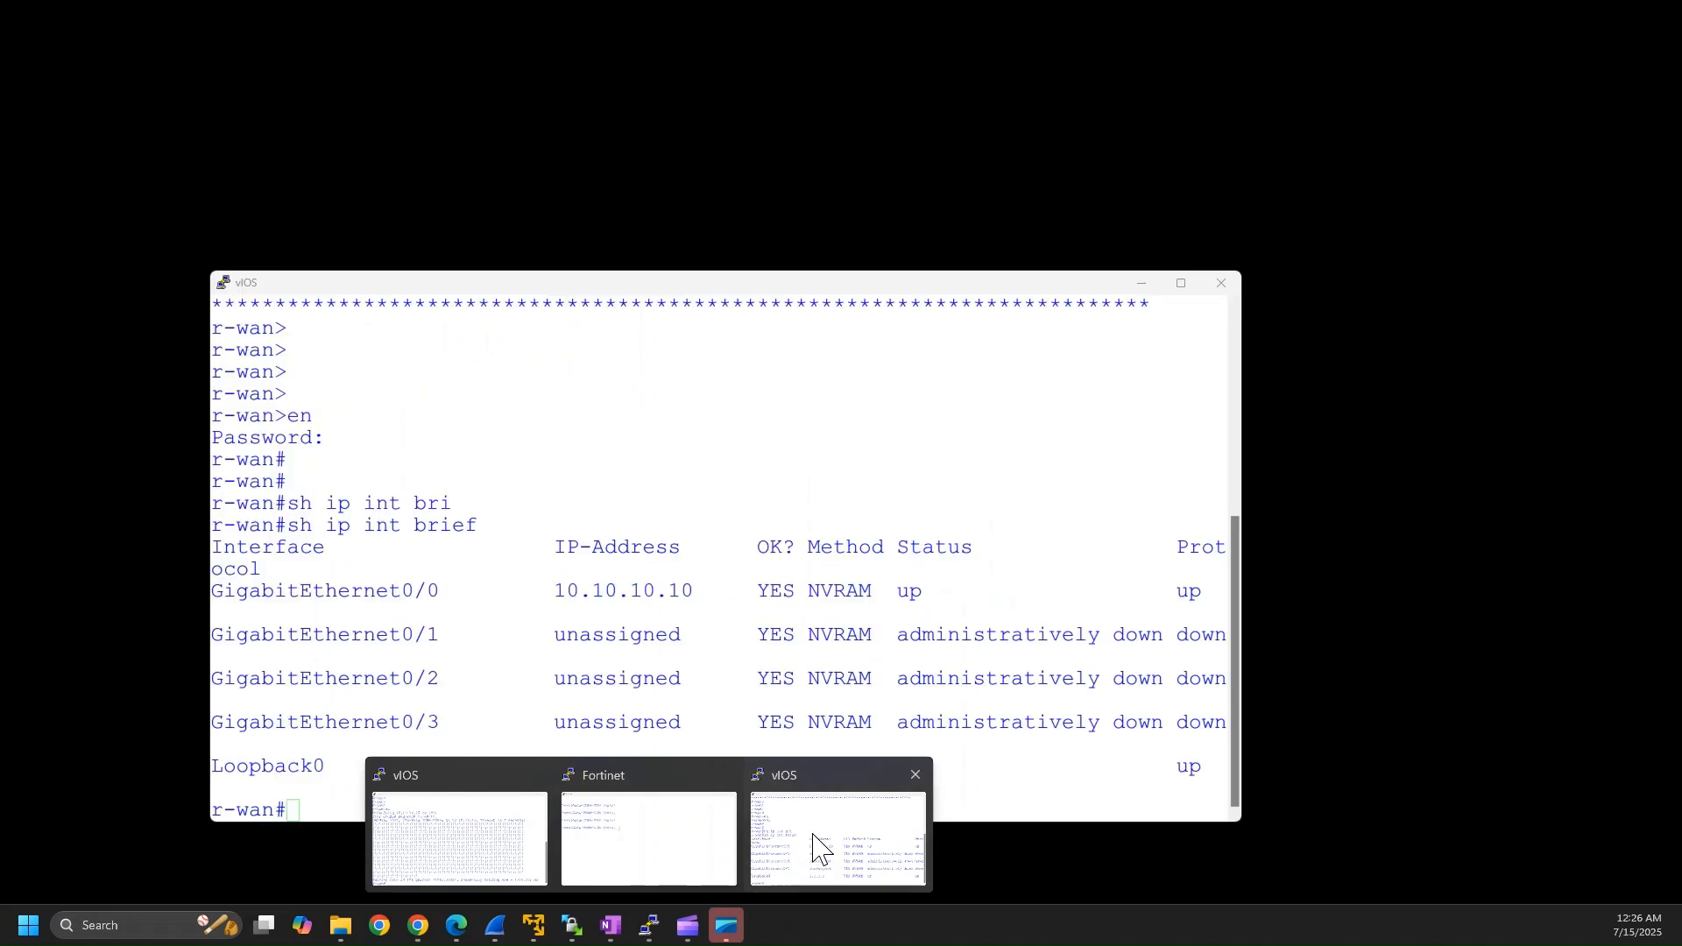
pyautogui.click(817, 848)
# Switch to the Fortinet console and log in as admin with the account password.
pyautogui.moveTo(651, 926)
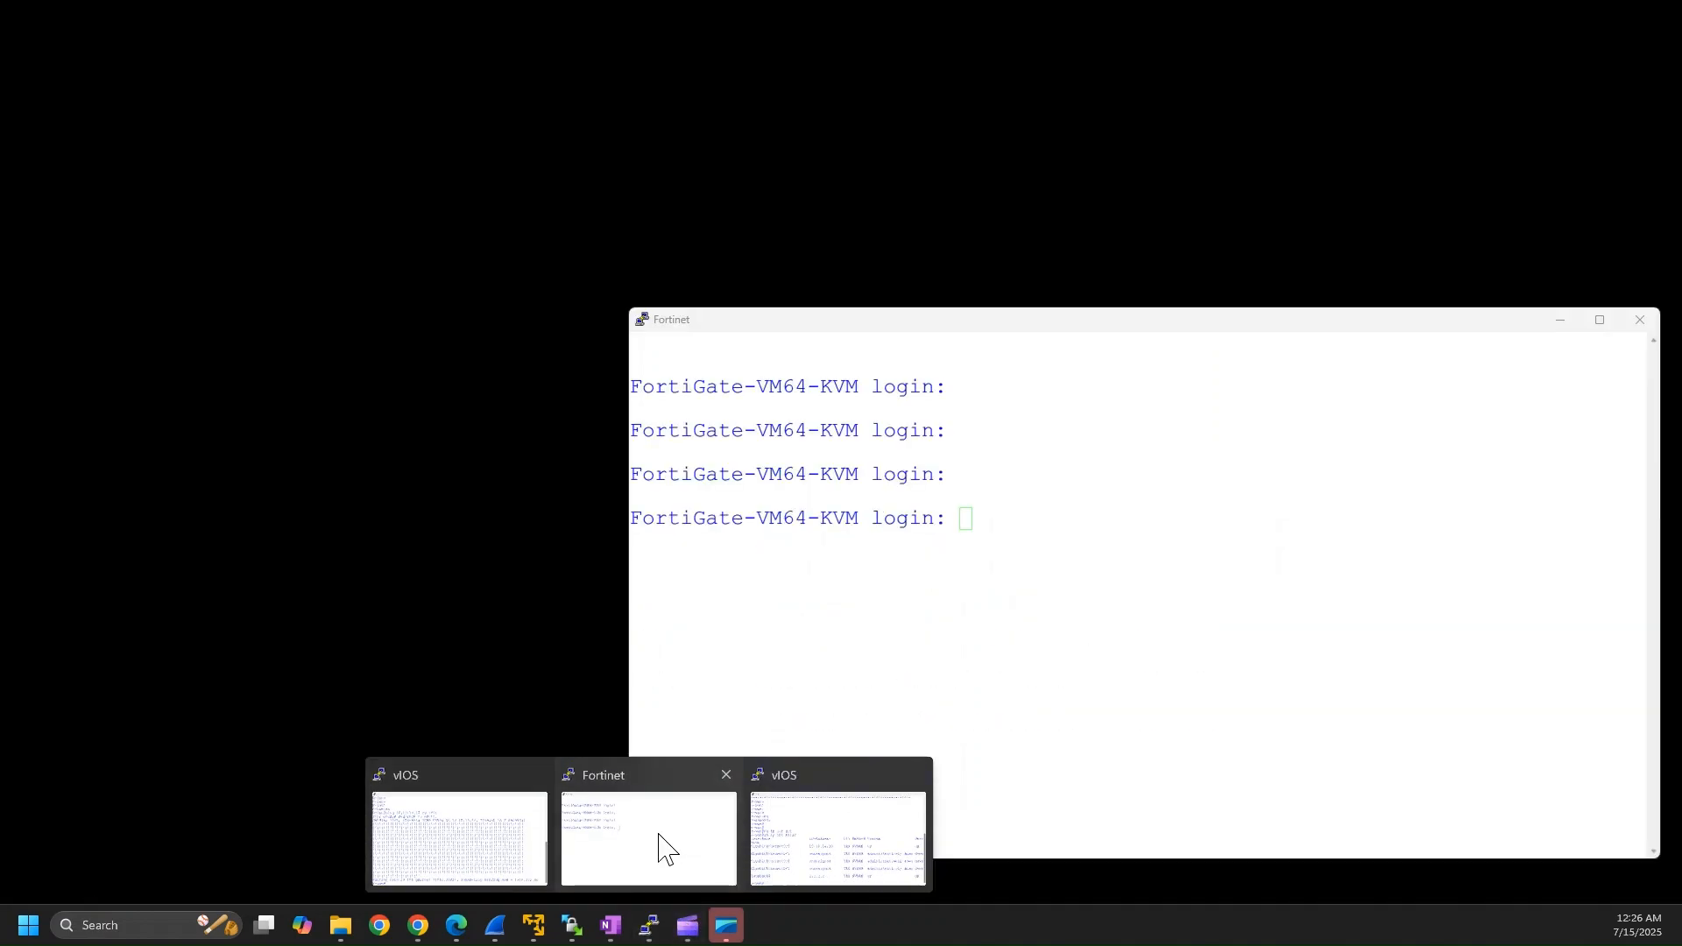
pyautogui.click(663, 848)
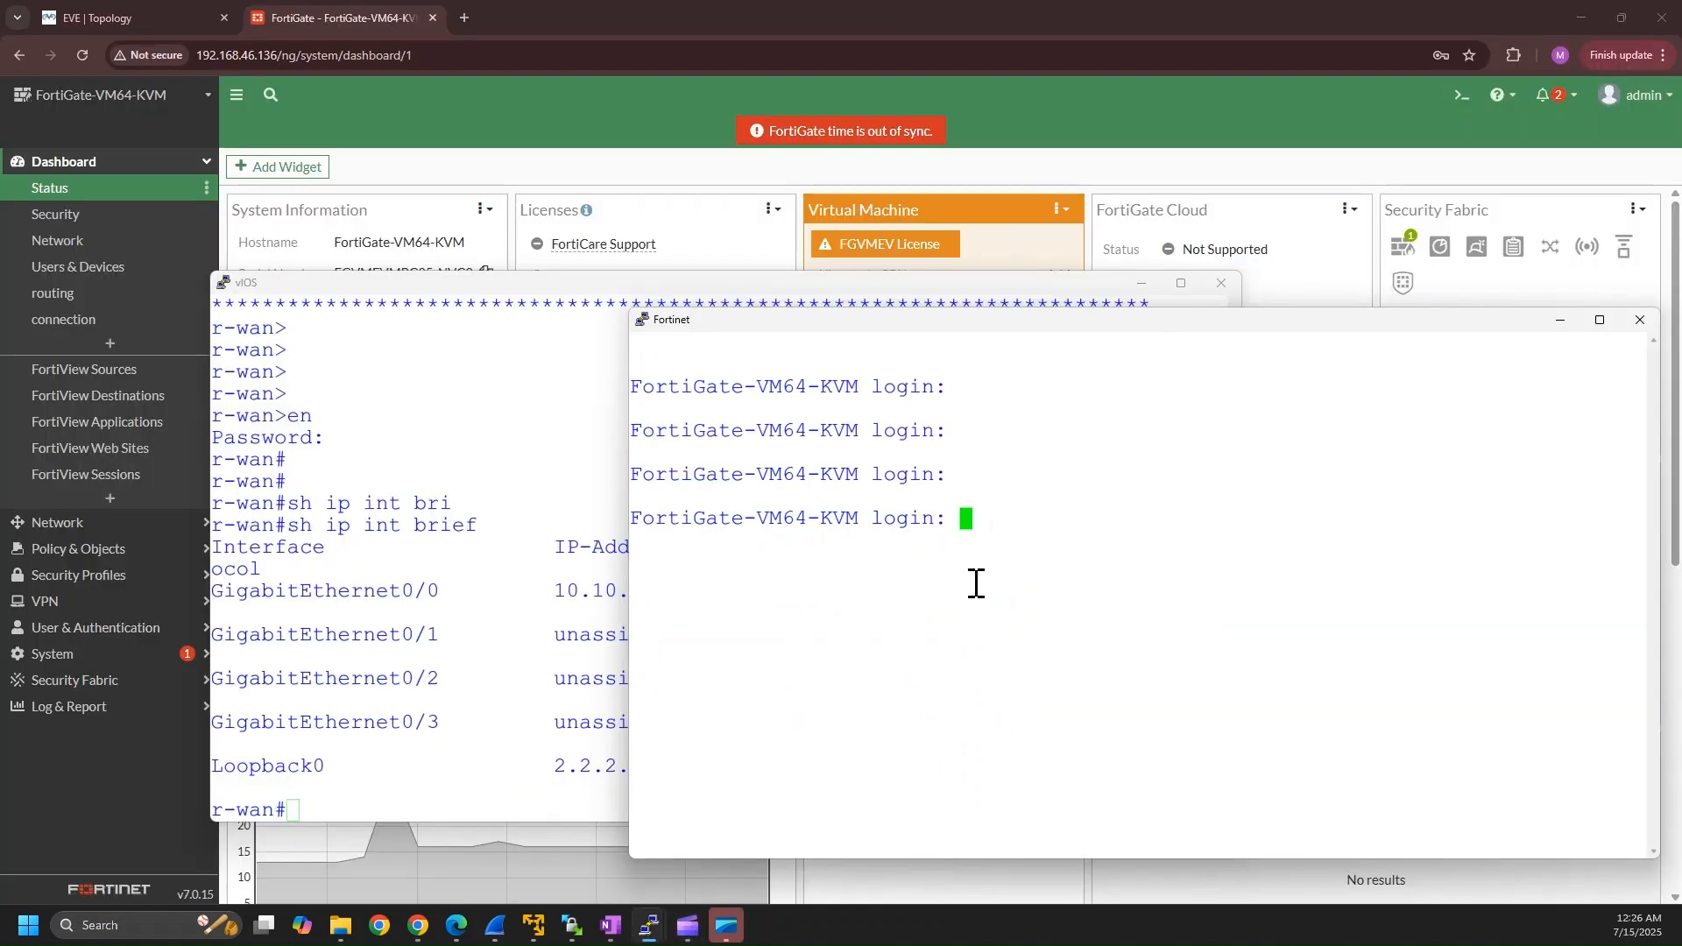
pyautogui.write('admin')
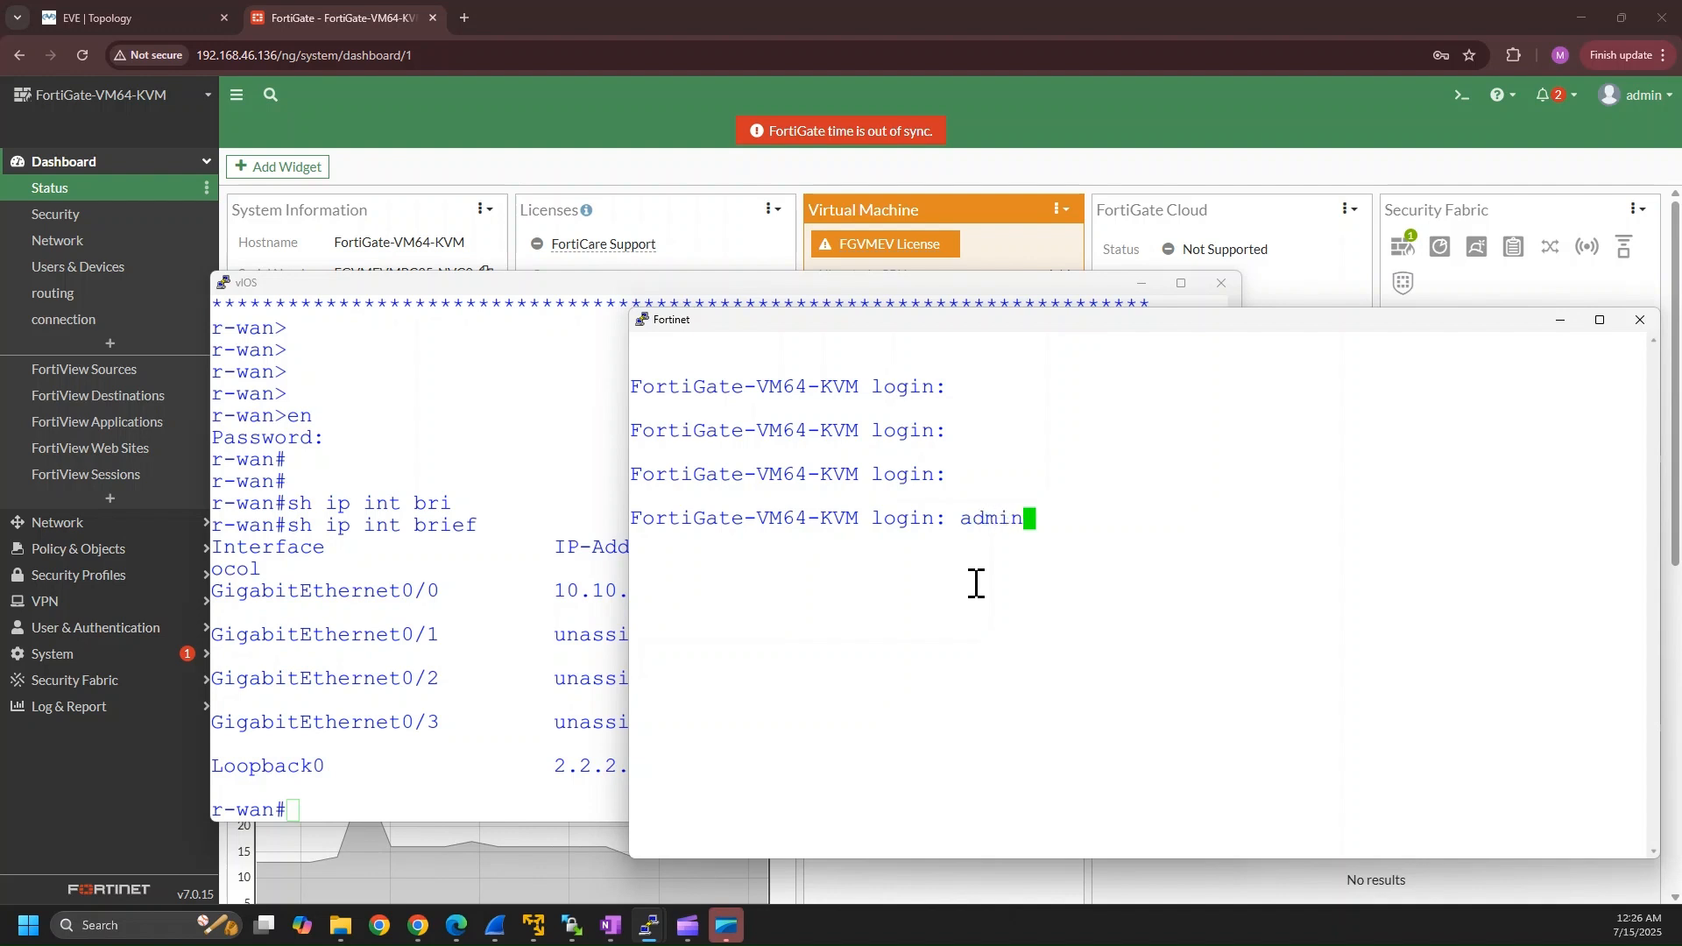
pyautogui.press('Return')
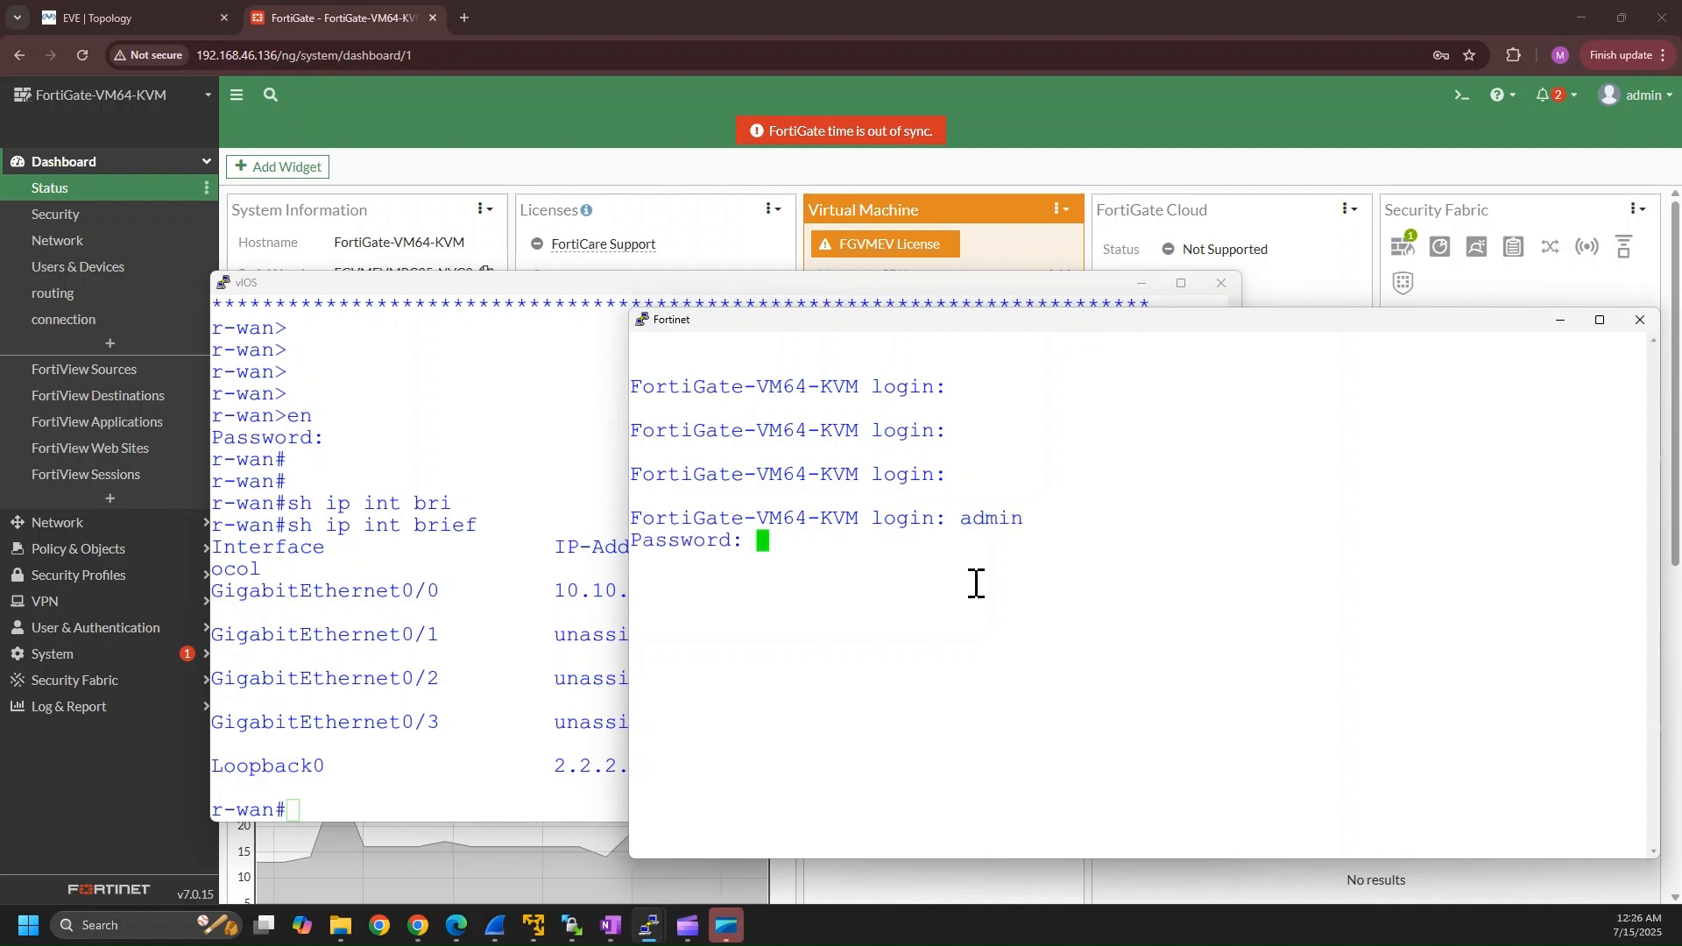
pyautogui.press('Return')
pyautogui.press('Return')
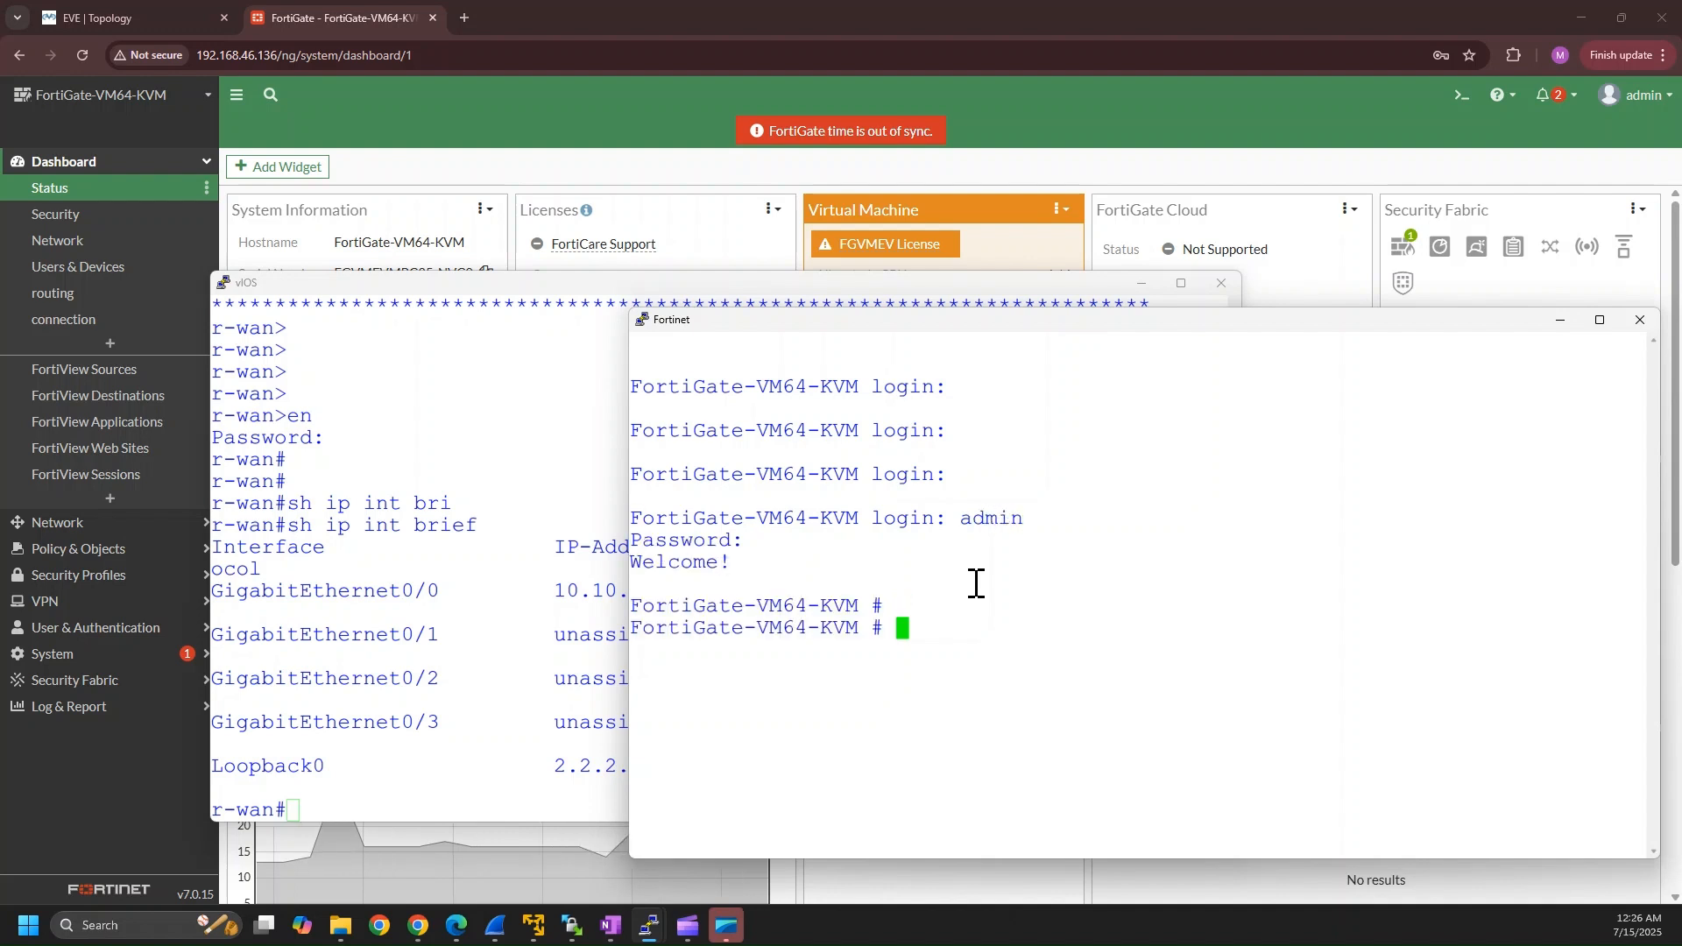
# List the firewall's interfaces with "get system inter" and highlight the port1 IP address.
pyautogui.write('get sy')
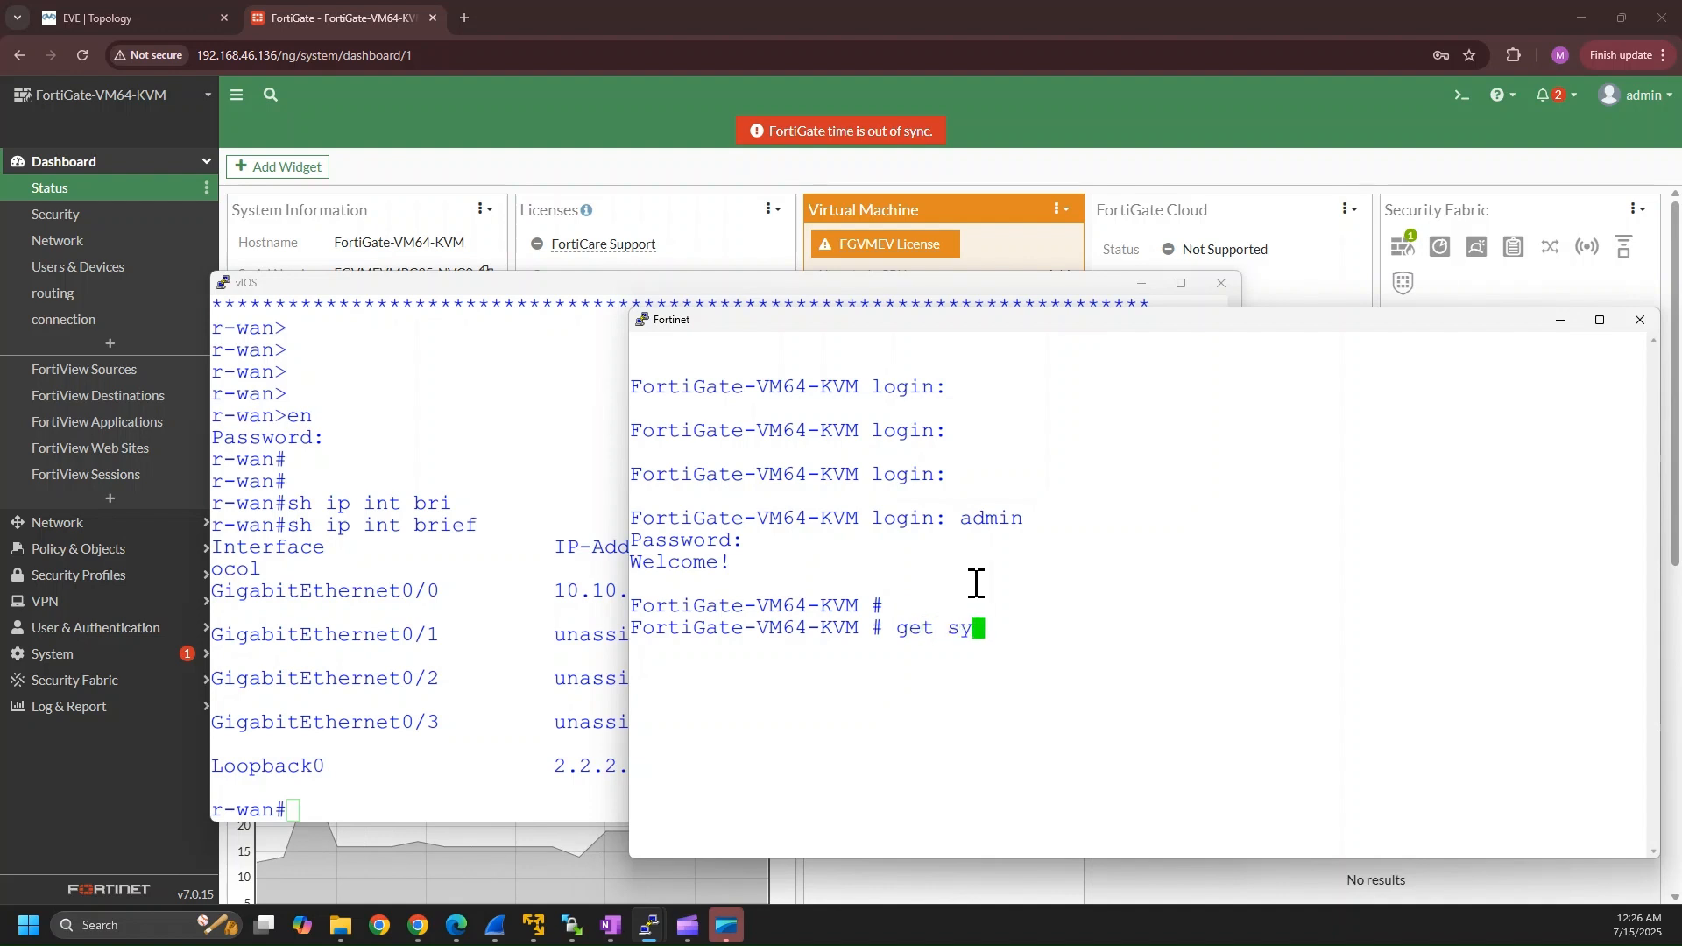
pyautogui.write('stem inter')
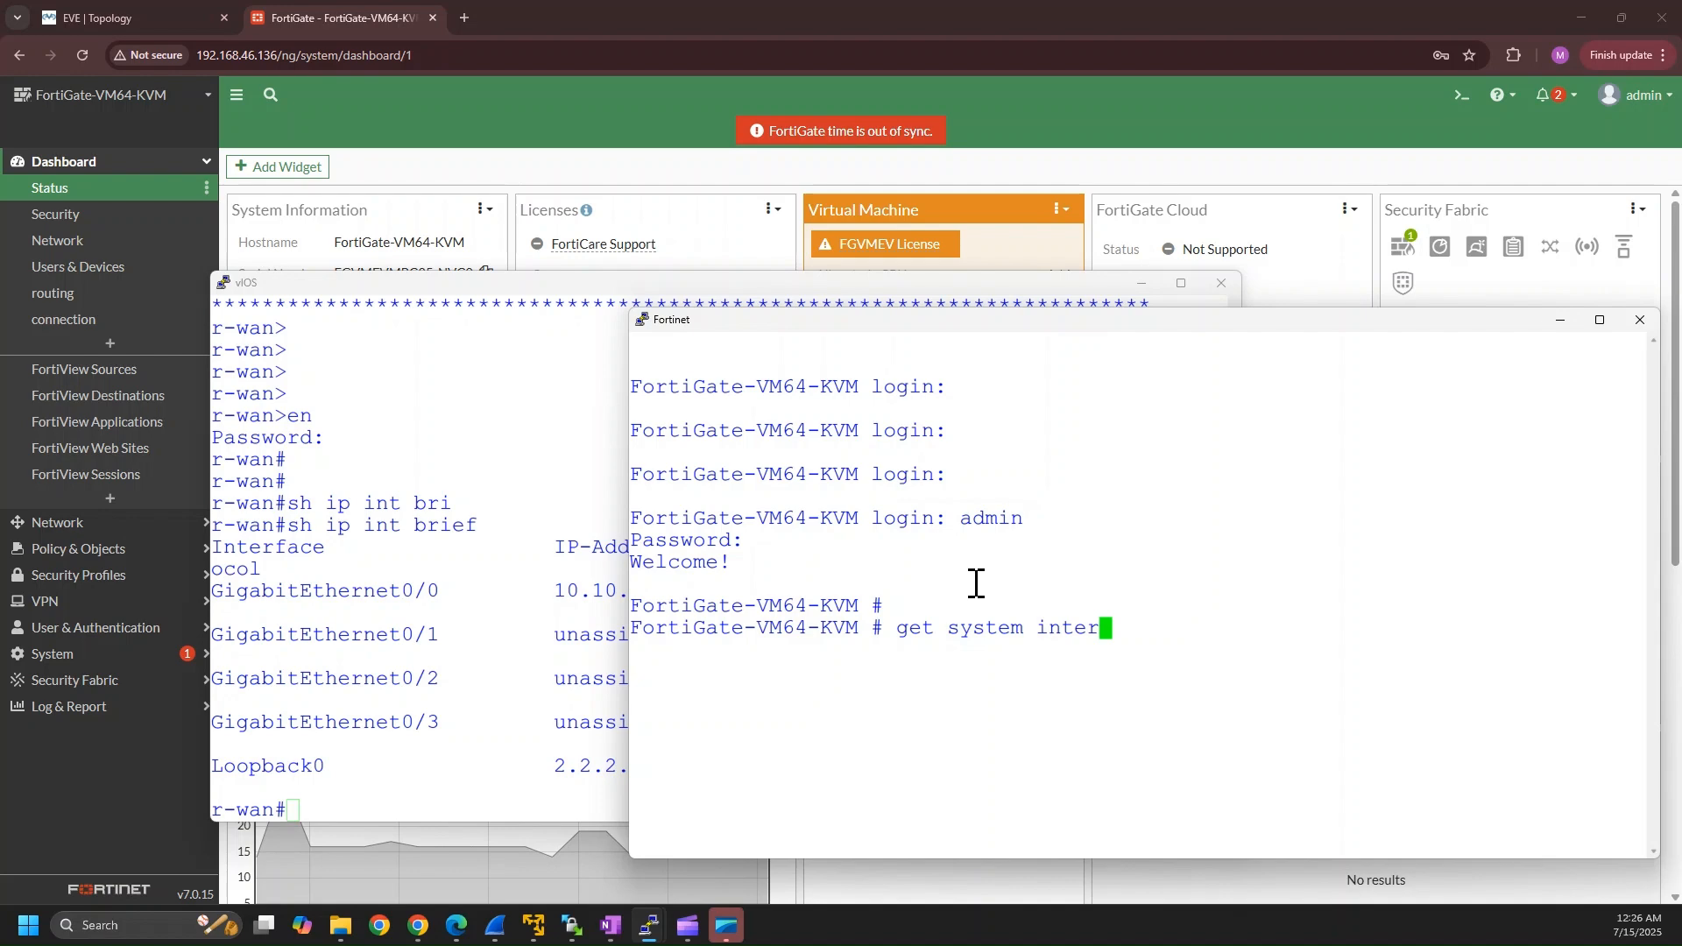
pyautogui.press('Return')
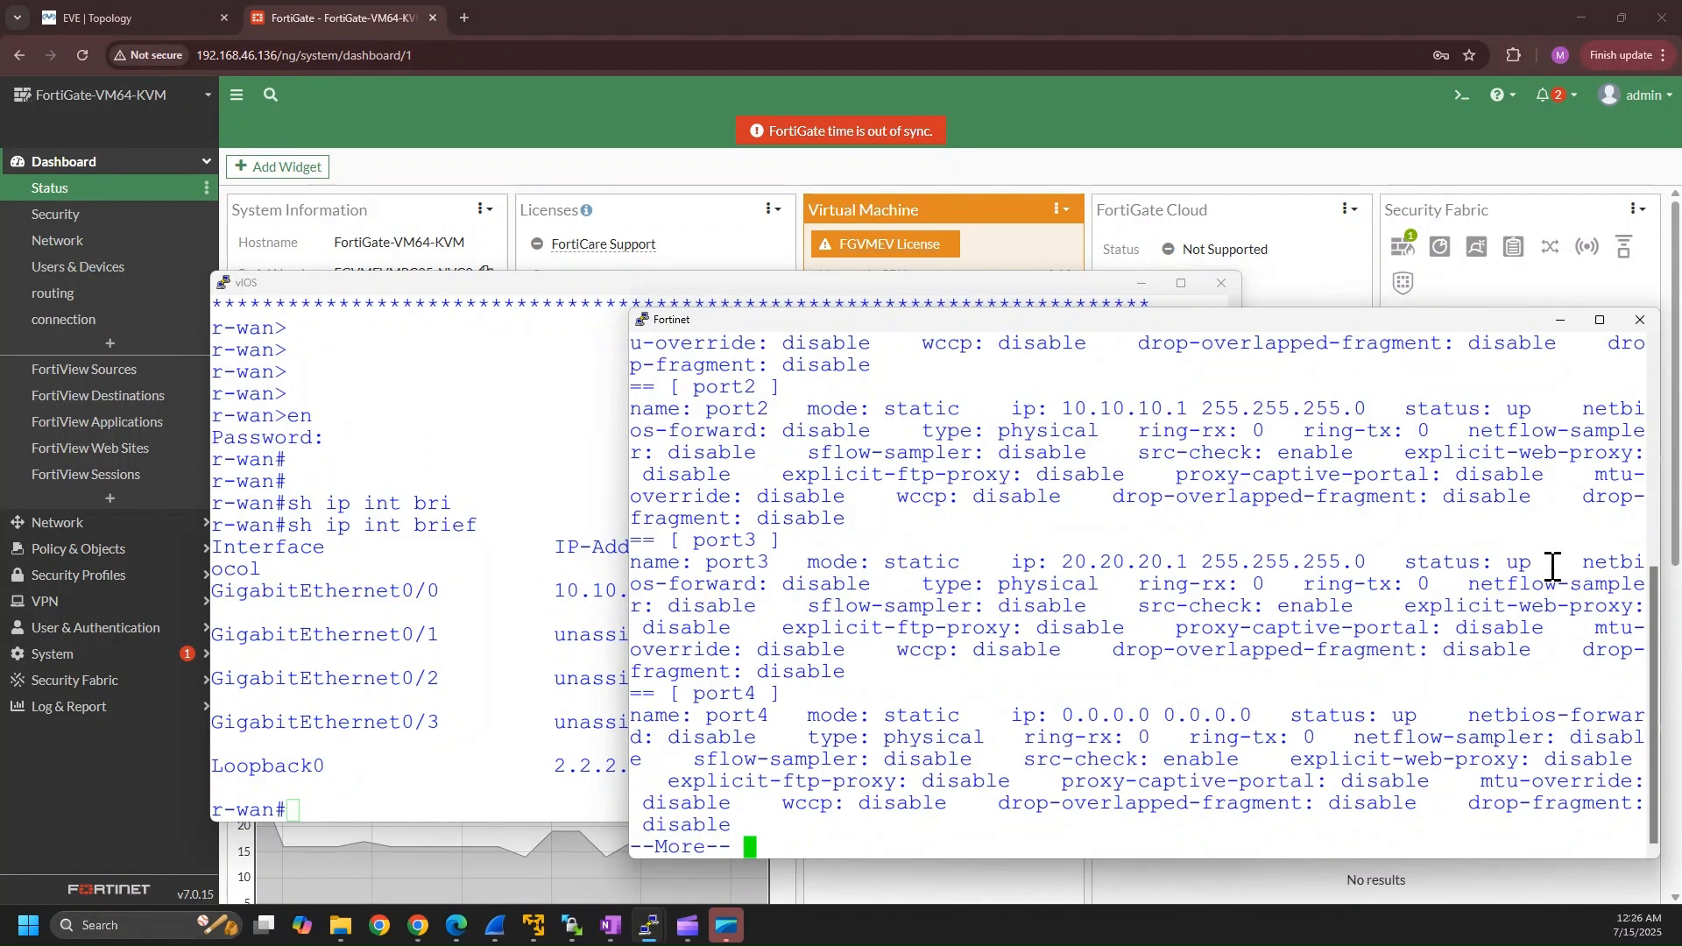
pyautogui.moveTo(1654, 604); pyautogui.dragTo(1654, 497)
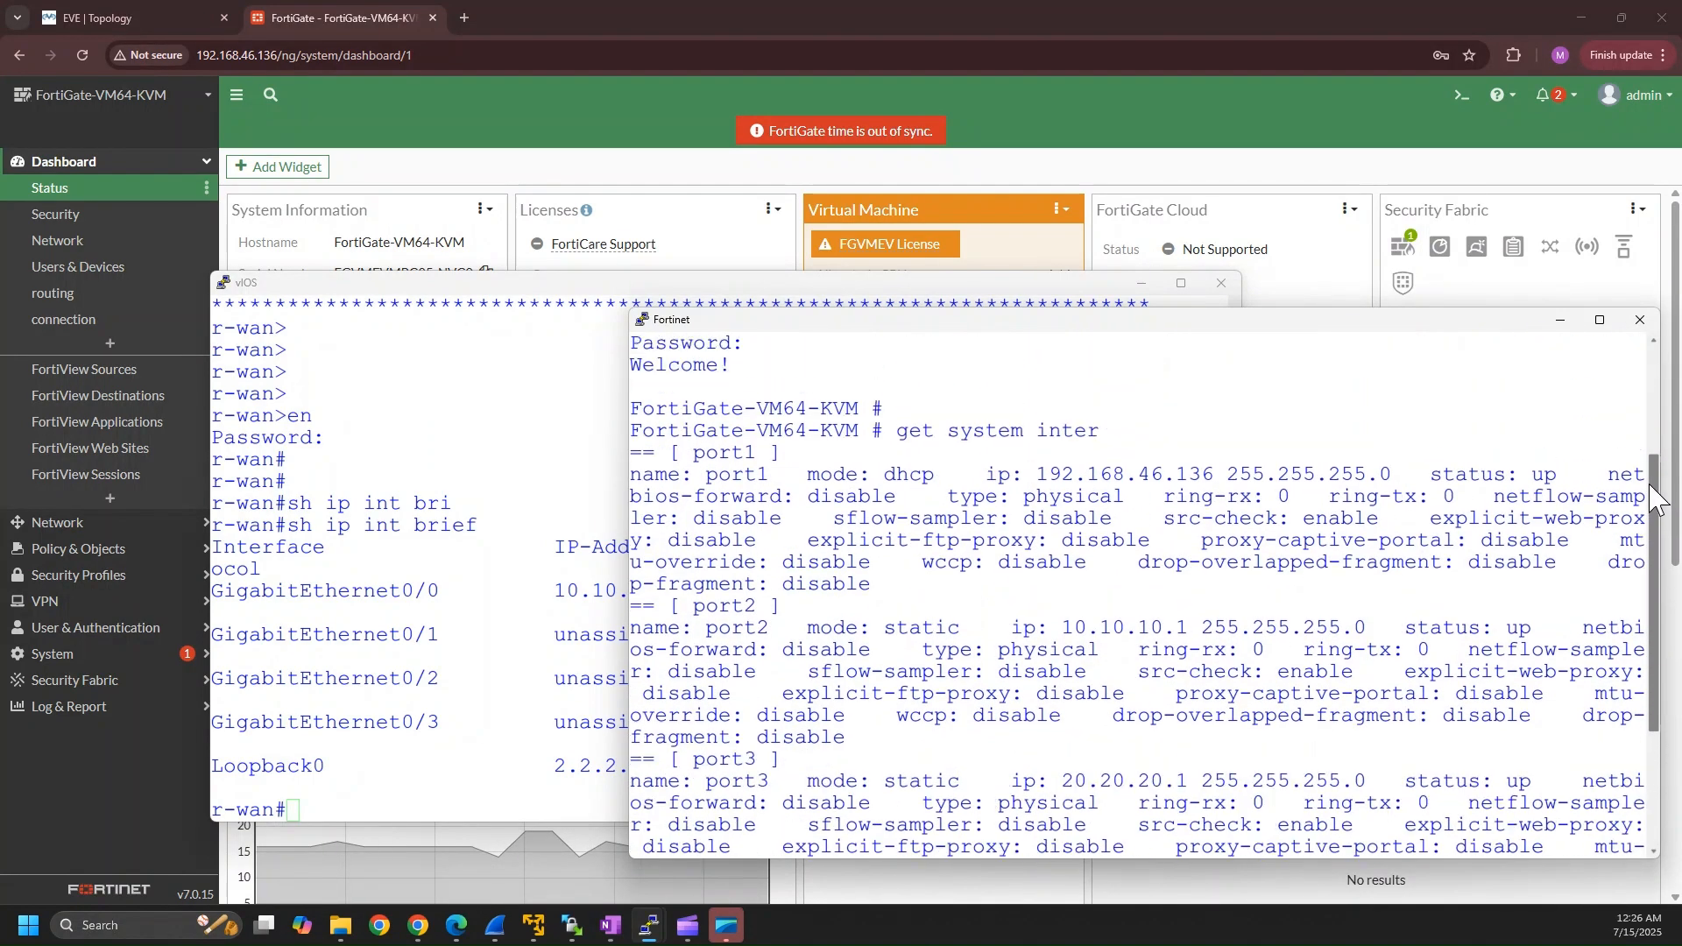
pyautogui.moveTo(1042, 472); pyautogui.dragTo(1212, 472)
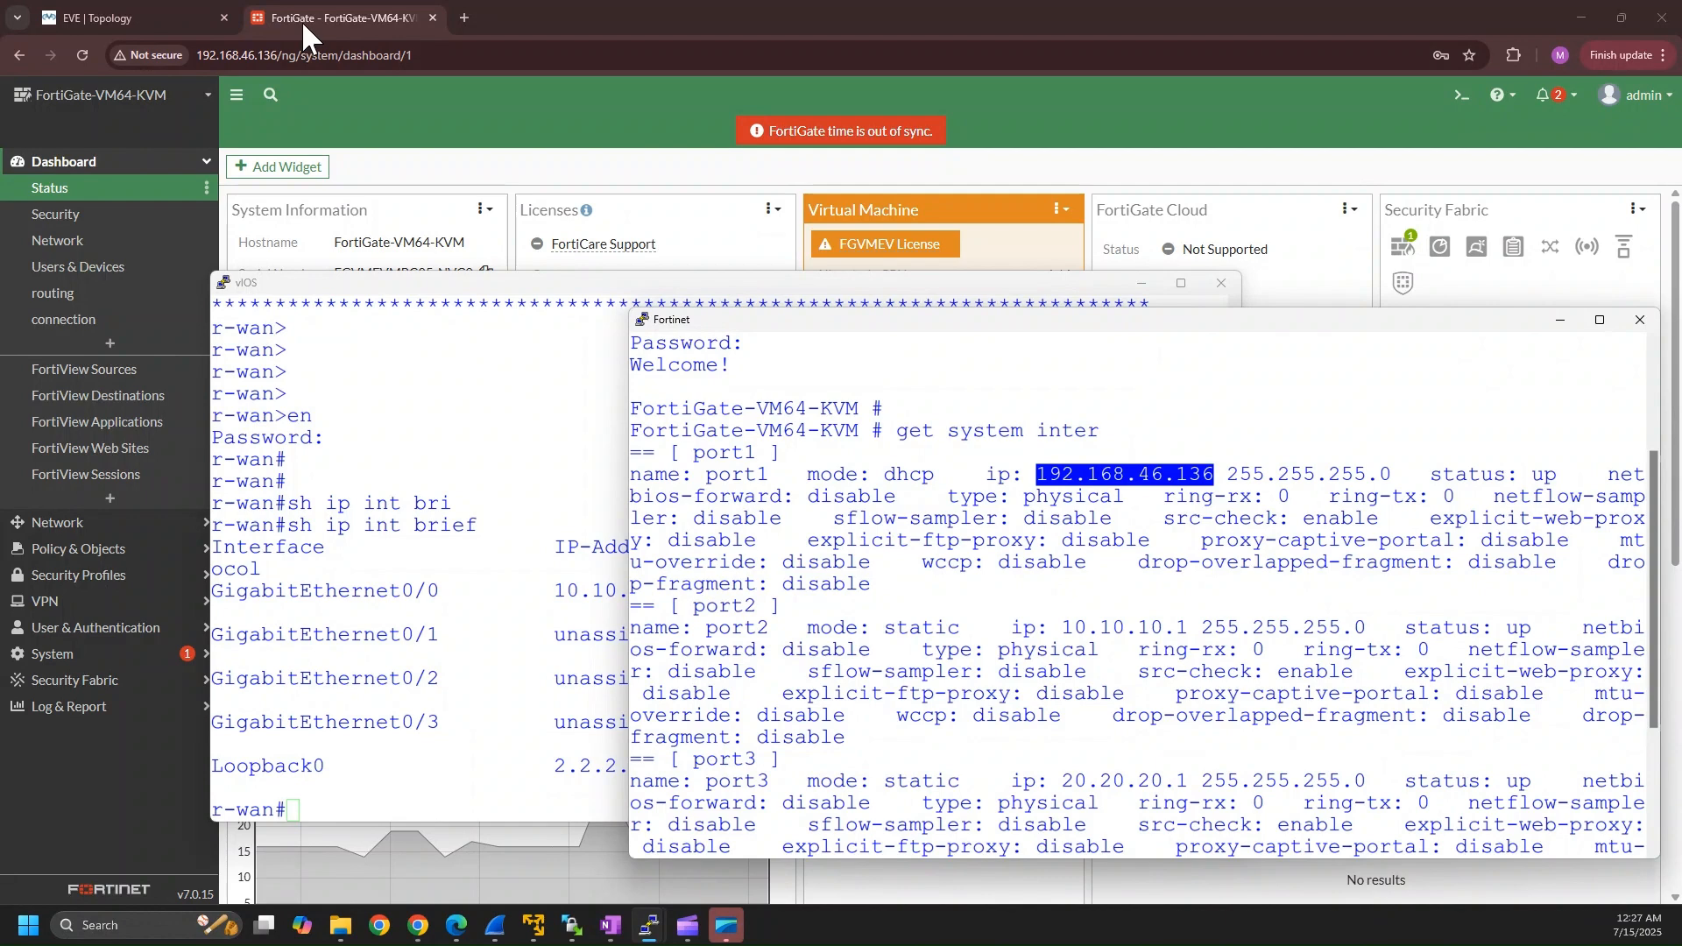
# Return to the FortiGate web interface and look over the Dashboard section's entries.
pyautogui.click(366, 7)
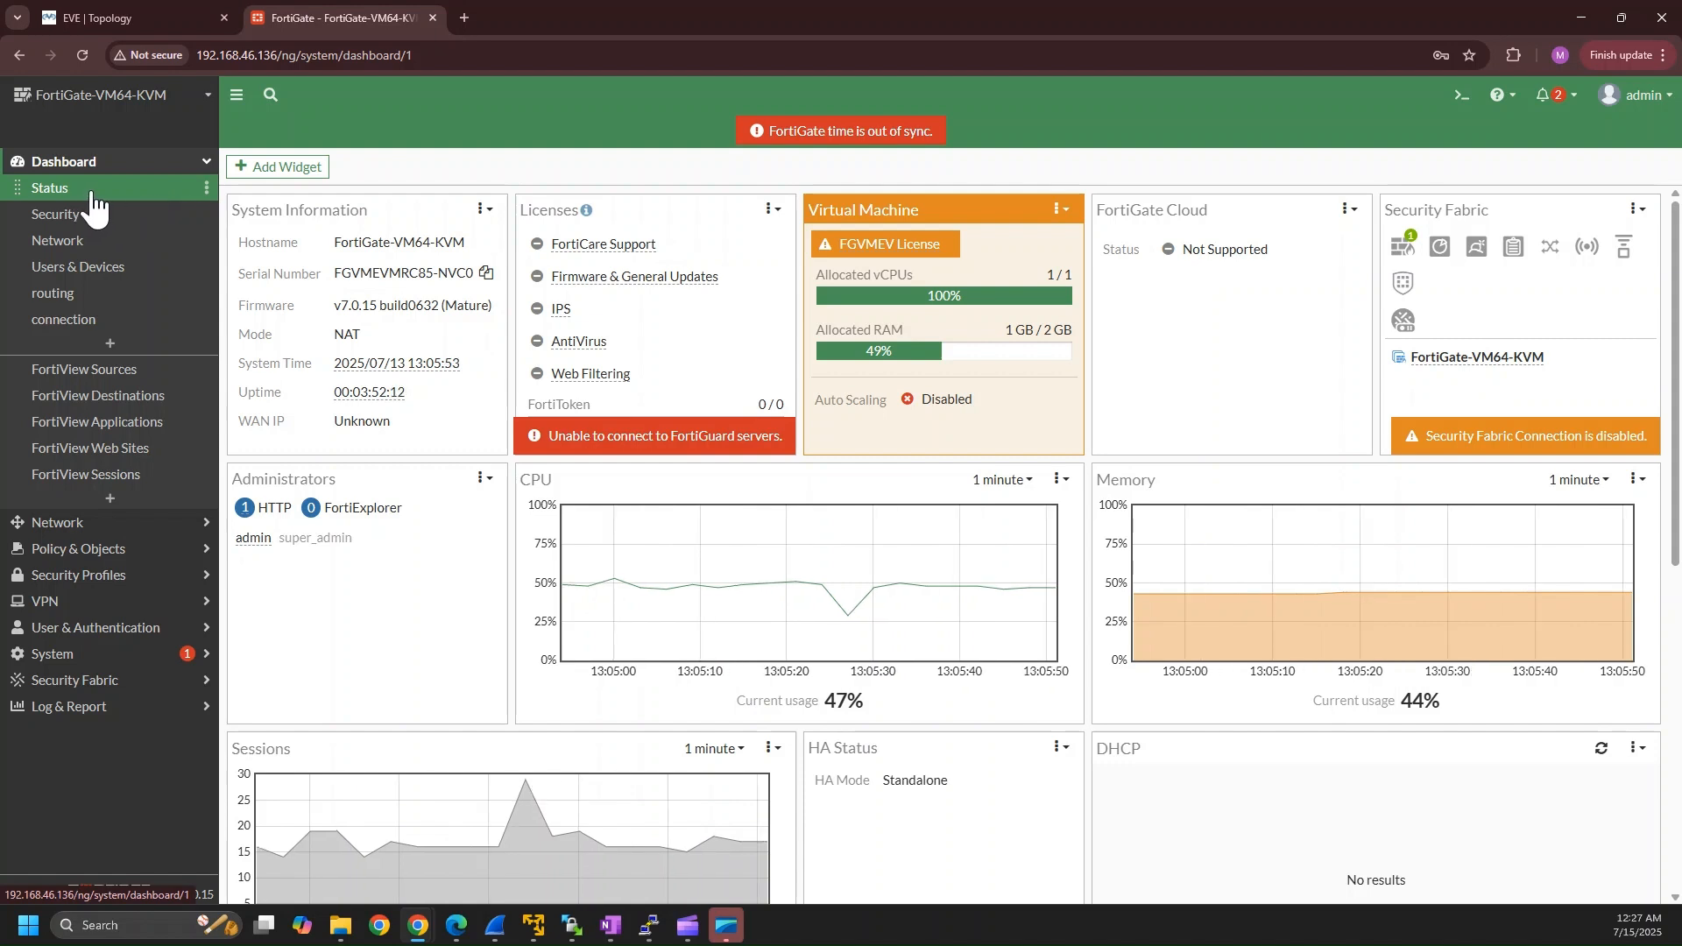
pyautogui.click(154, 166)
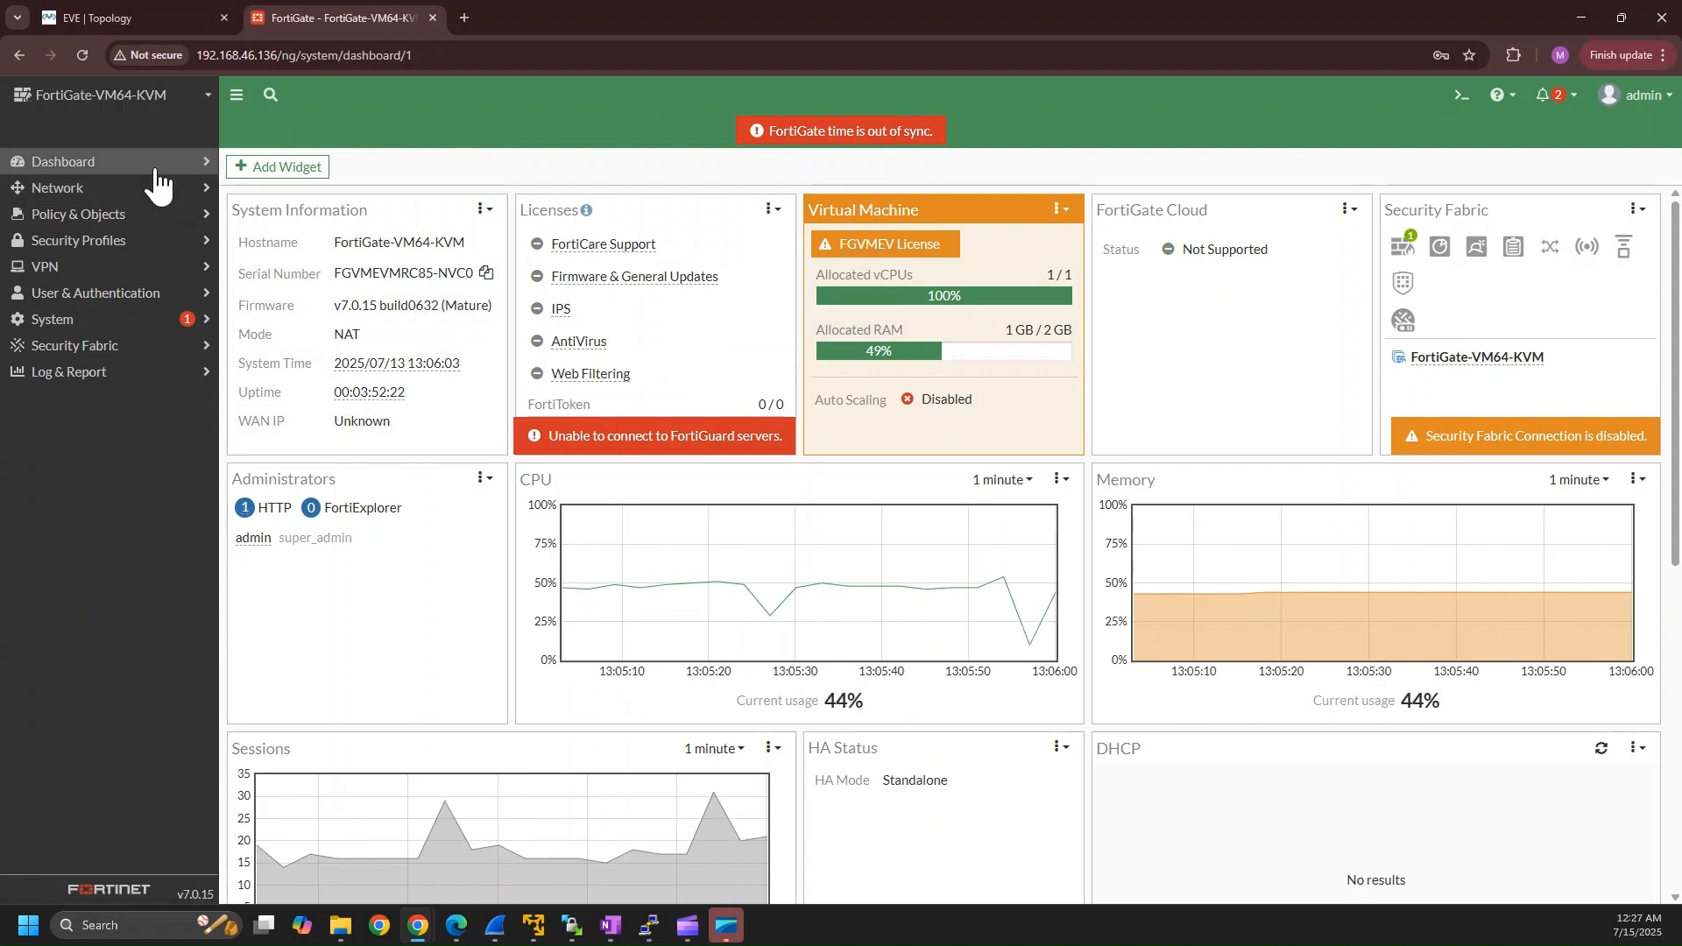
pyautogui.click(156, 172)
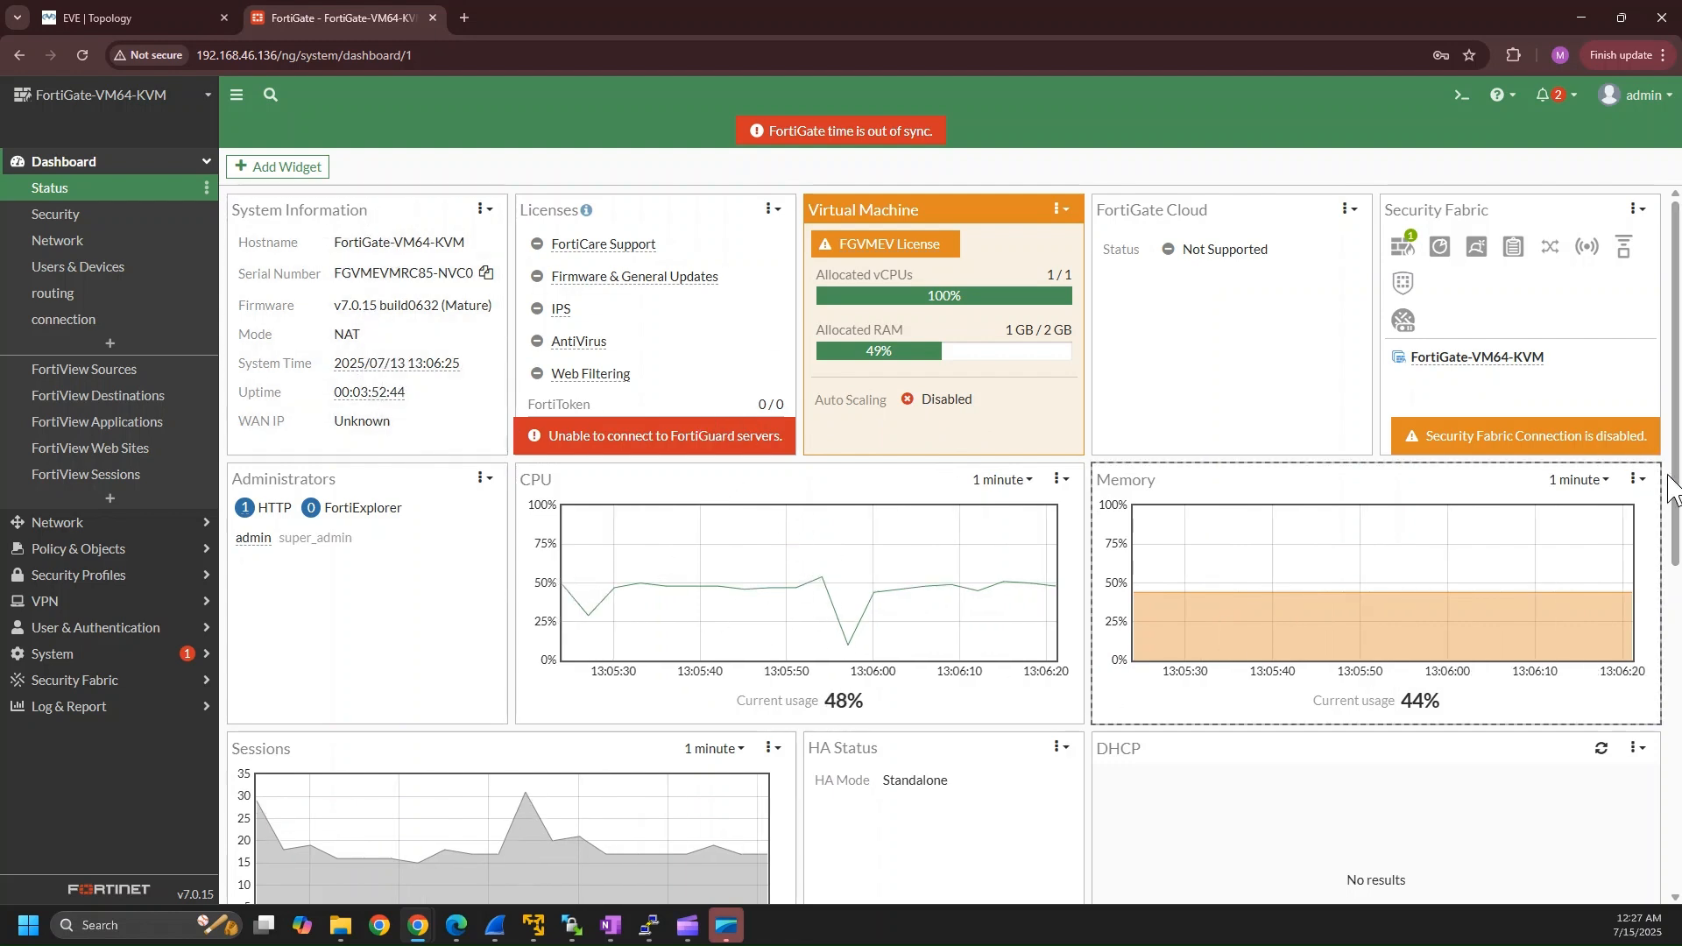
# Remove the DHCP widget from the Status dashboard.
pyautogui.moveTo(1677, 499); pyautogui.dragTo(1678, 657)
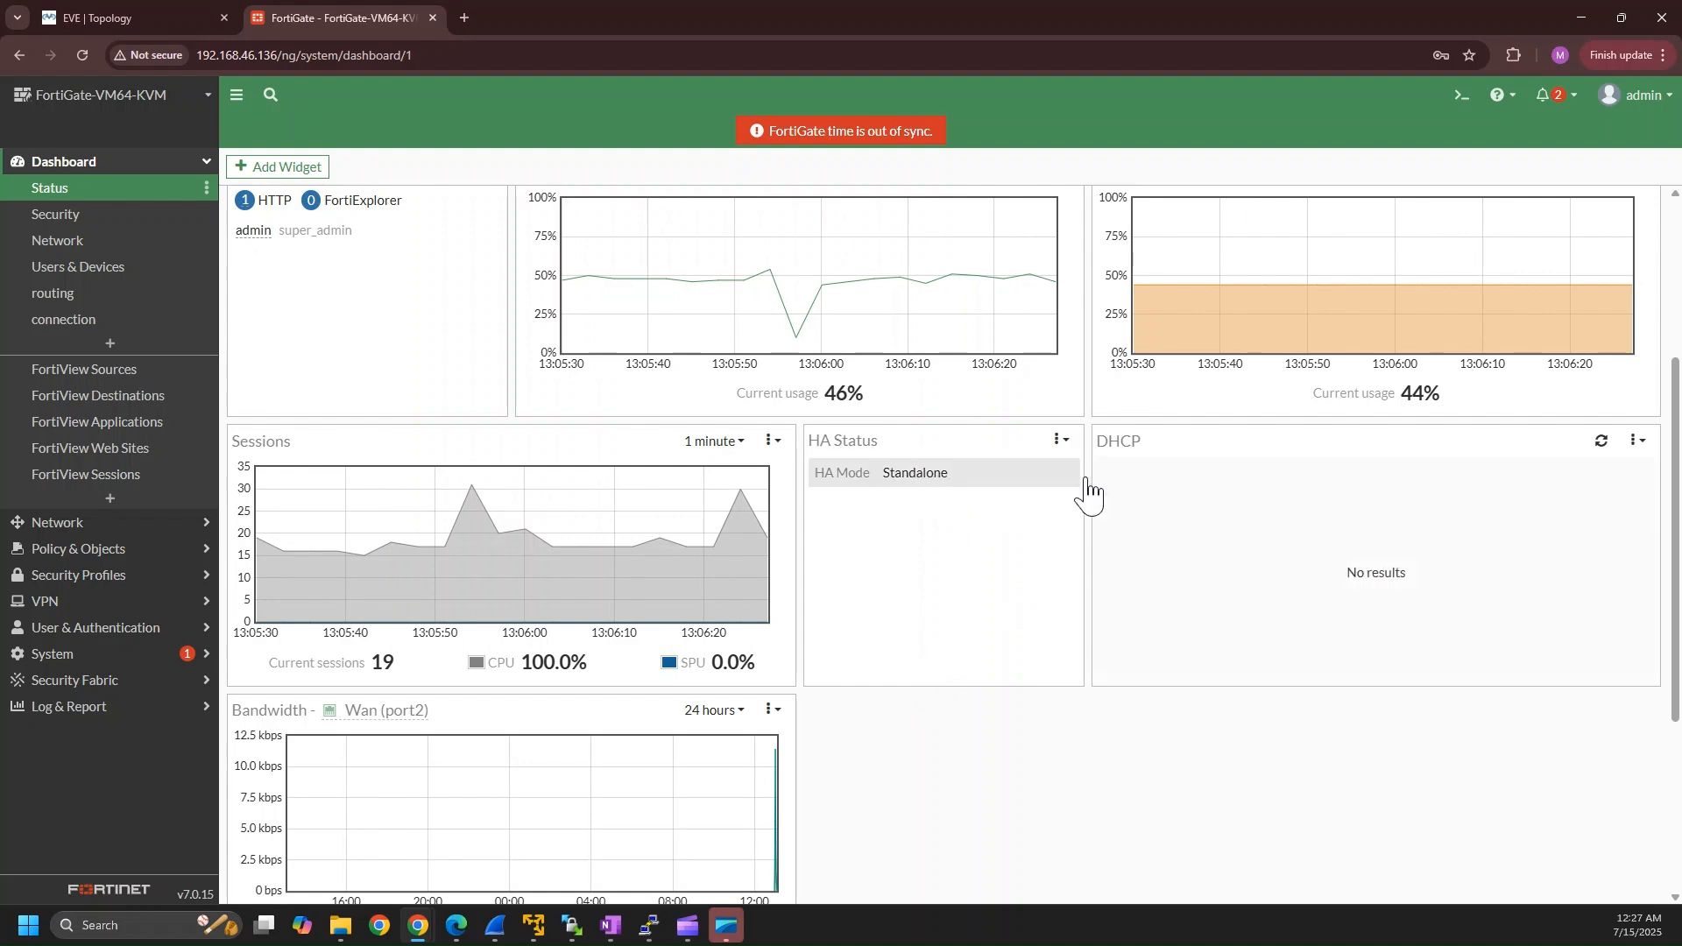
pyautogui.click(1637, 441)
pyautogui.click(1623, 526)
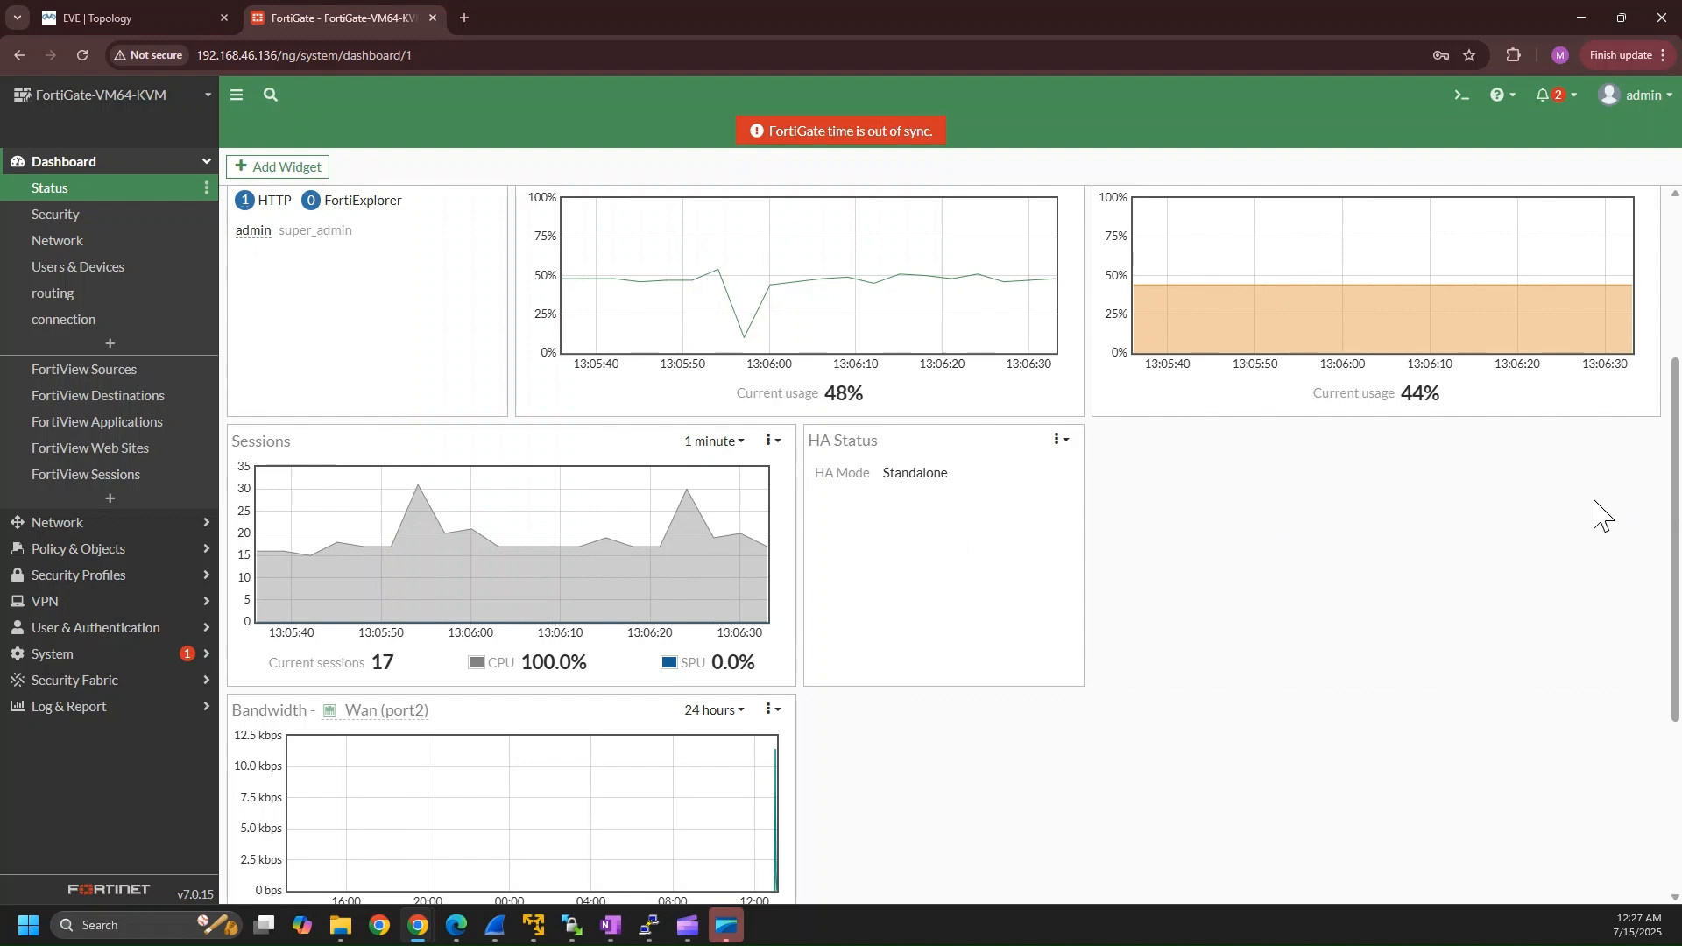
pyautogui.moveTo(1674, 407); pyautogui.dragTo(1674, 210)
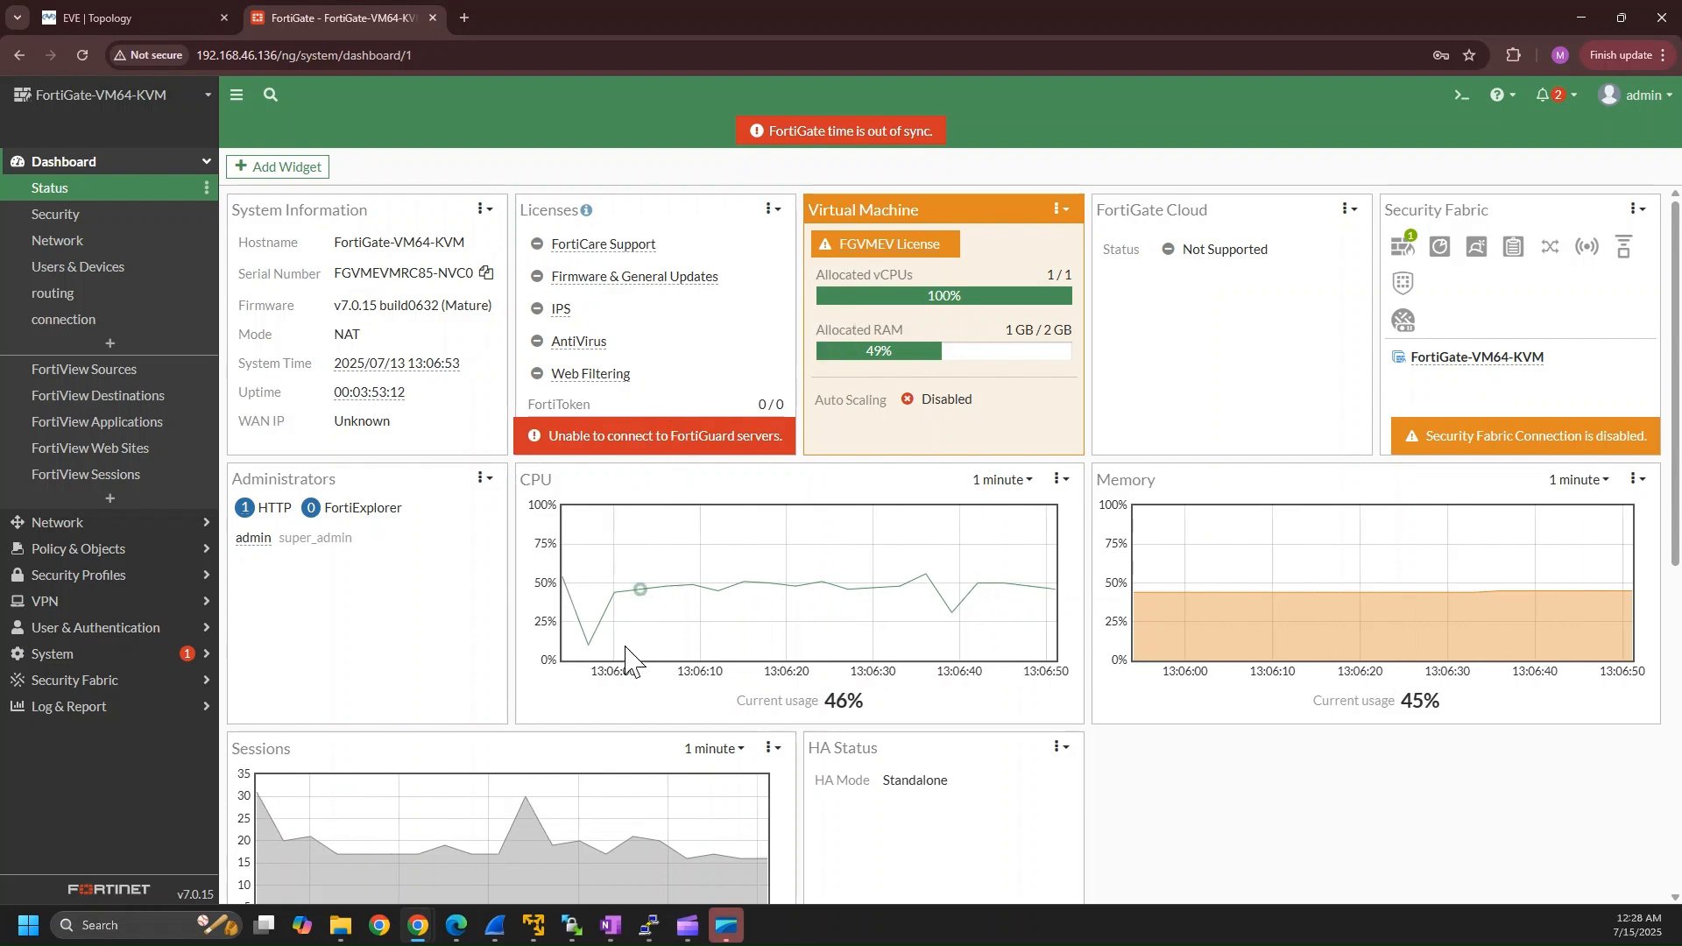
# Add a Routing widget to the Status dashboard with the default fabric member and the Static & Dynamic view type.
pyautogui.click(260, 179)
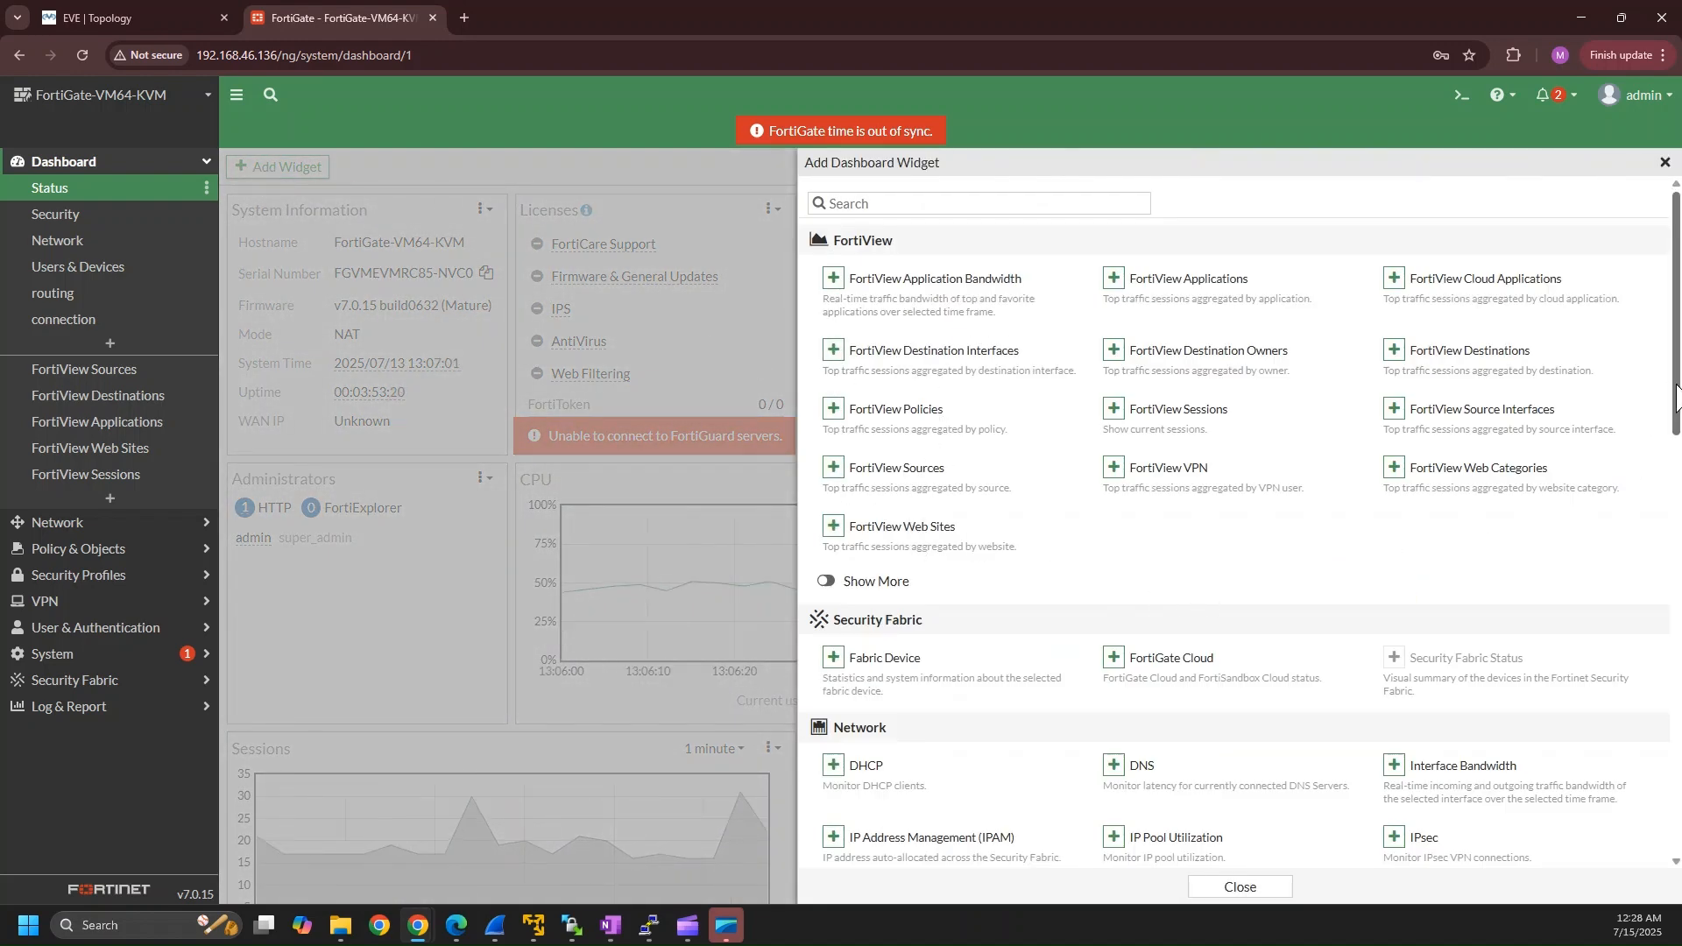
pyautogui.moveTo(1676, 396); pyautogui.dragTo(1679, 530)
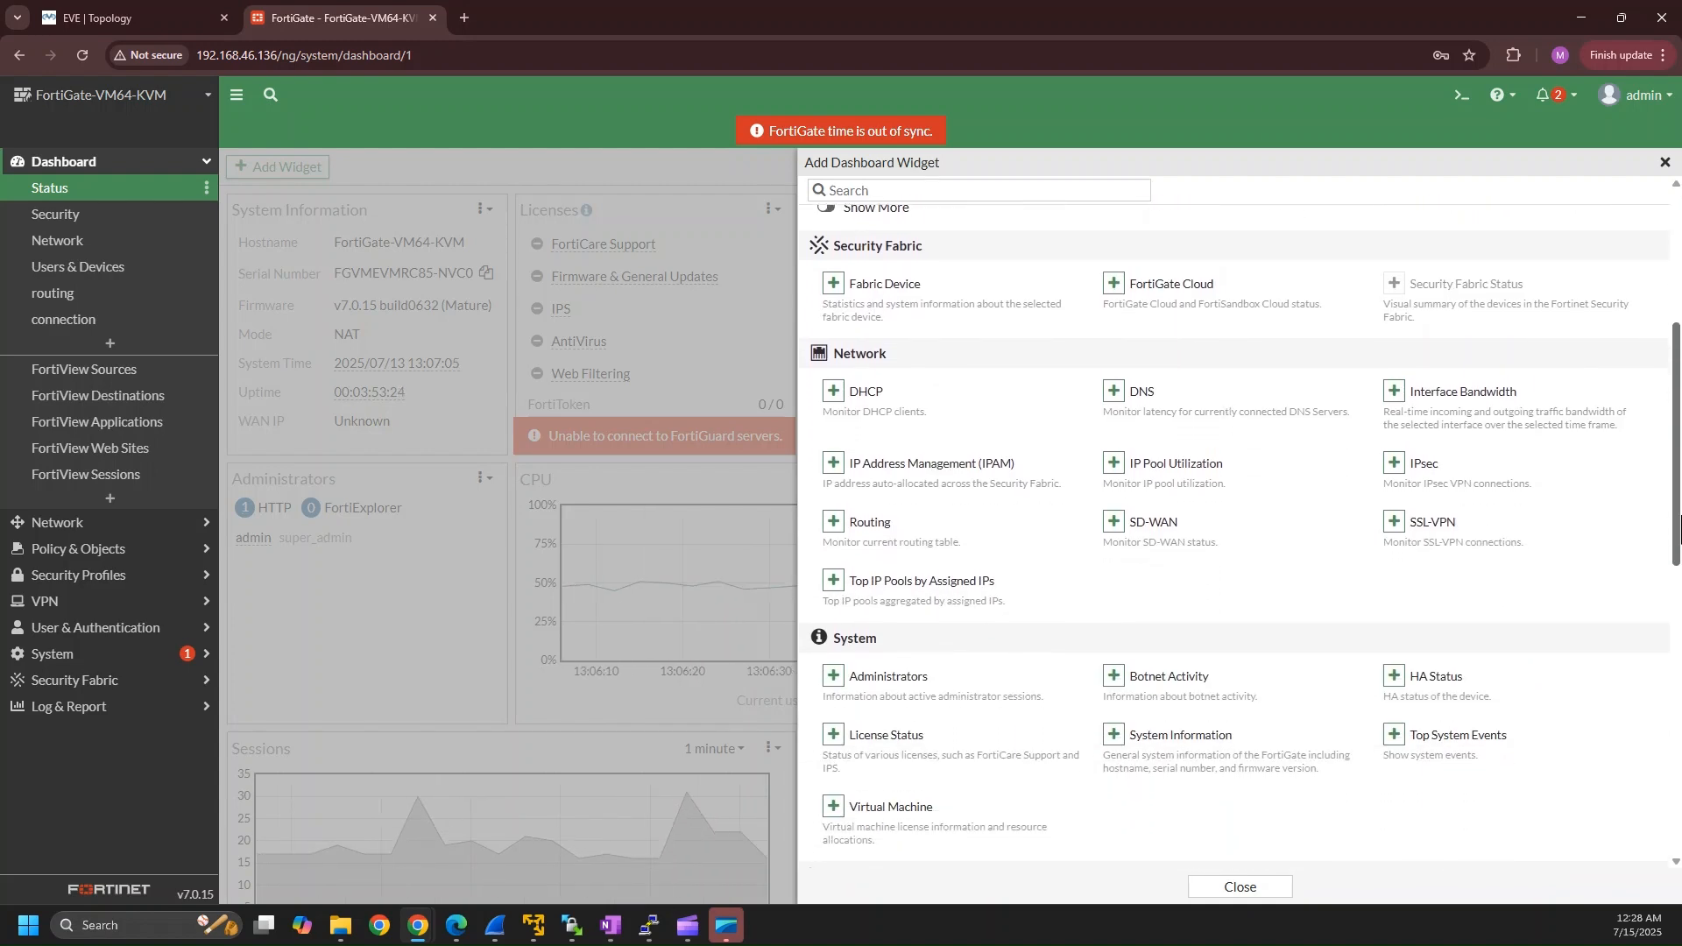
pyautogui.click(834, 523)
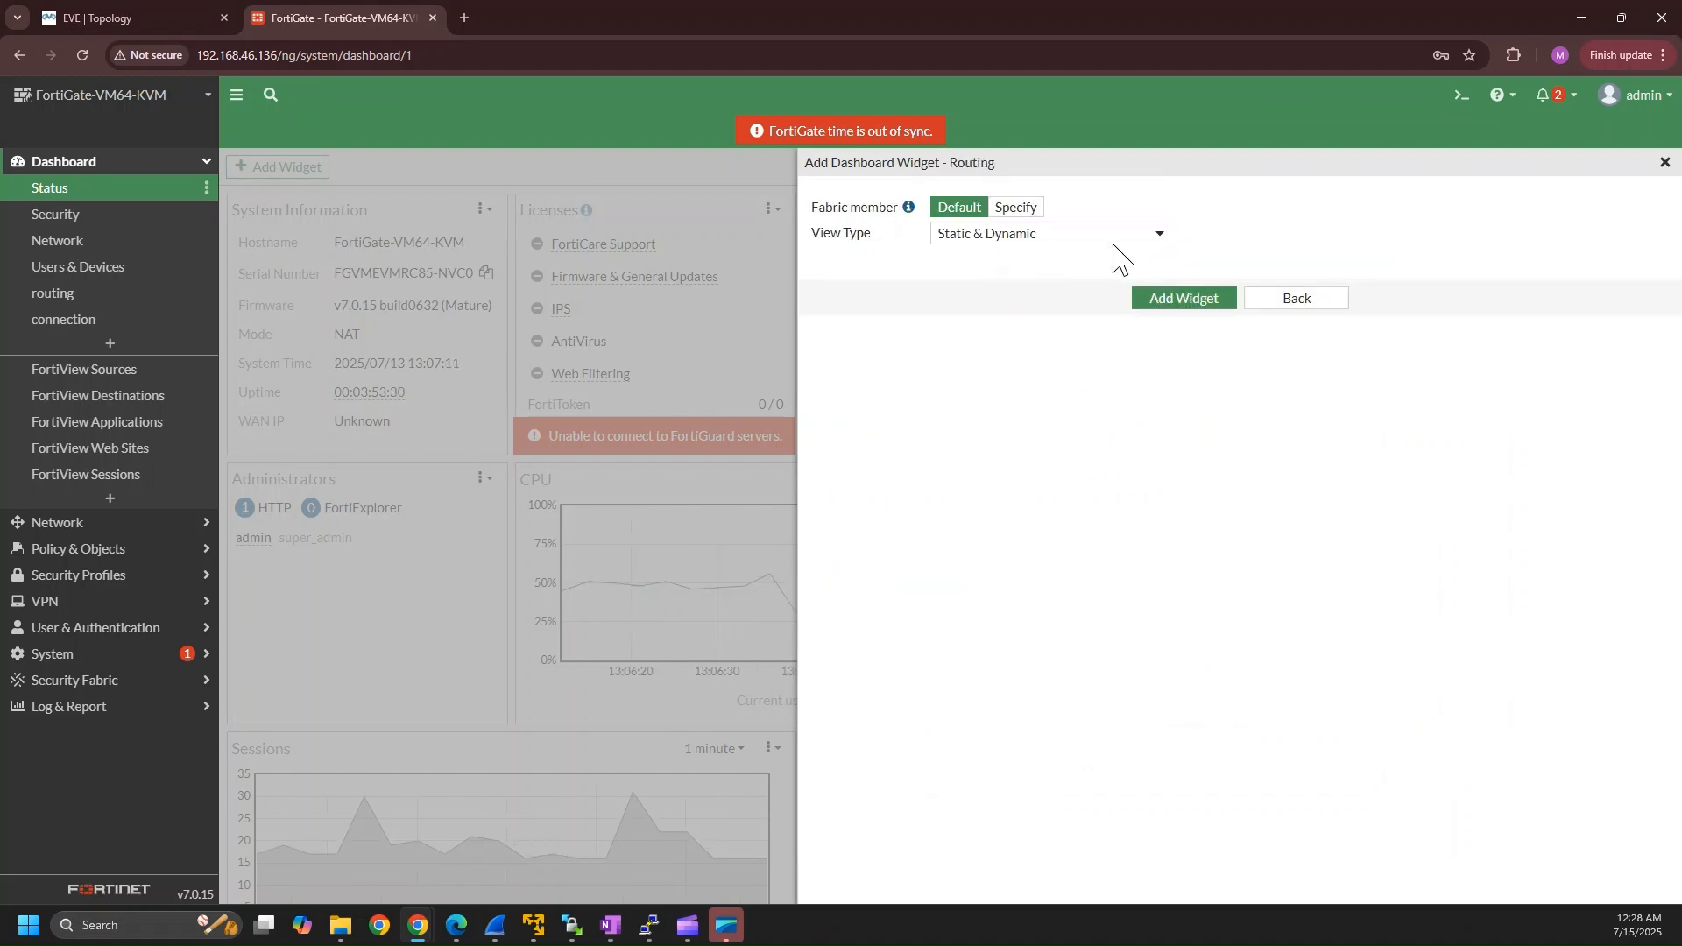
pyautogui.click(1182, 300)
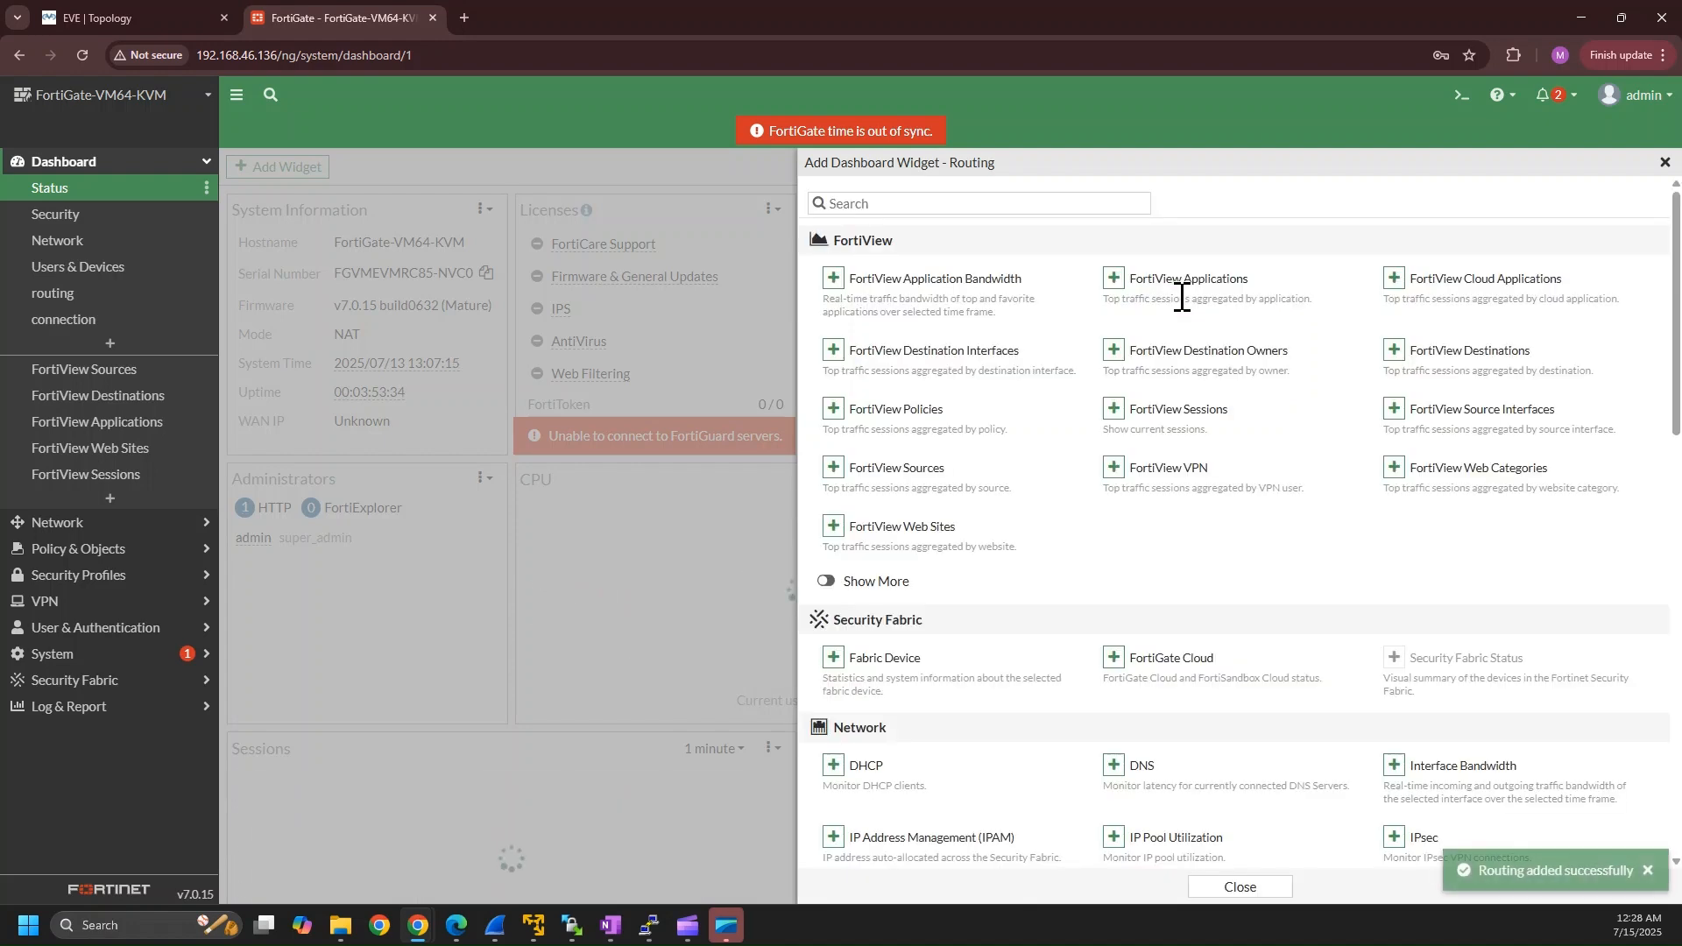
pyautogui.click(1667, 164)
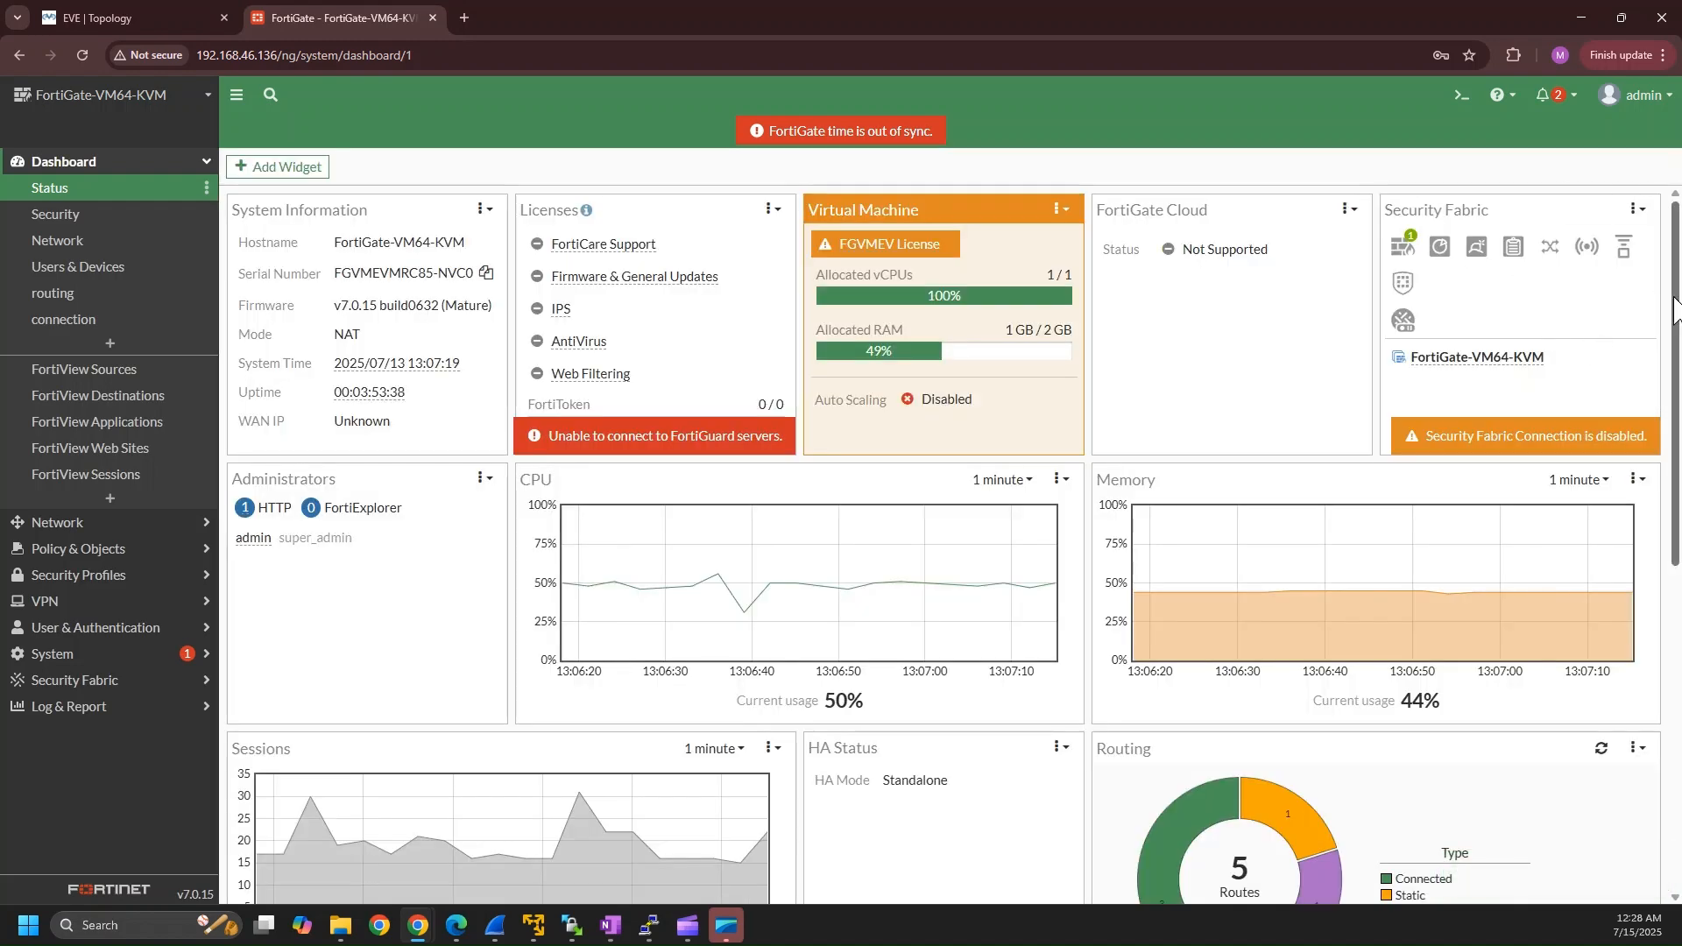
# Expand the Routing widget to examine the route table, and return to the Status dashboard.
pyautogui.scroll(-5, 1675, 307)
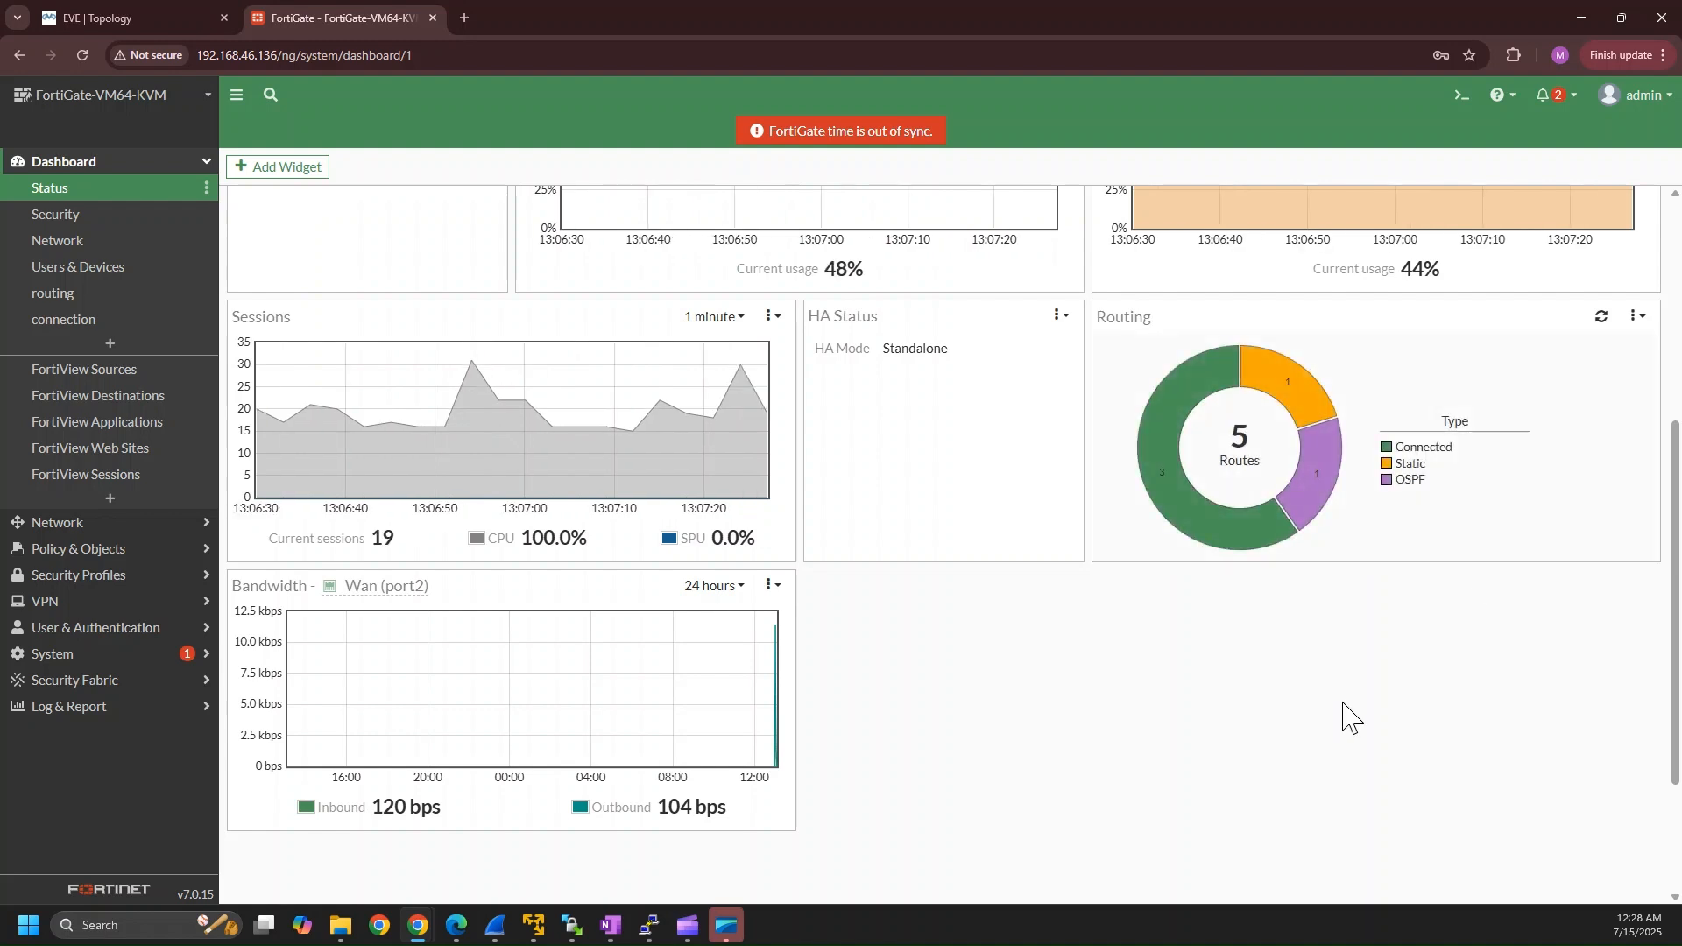
pyautogui.click(1281, 480)
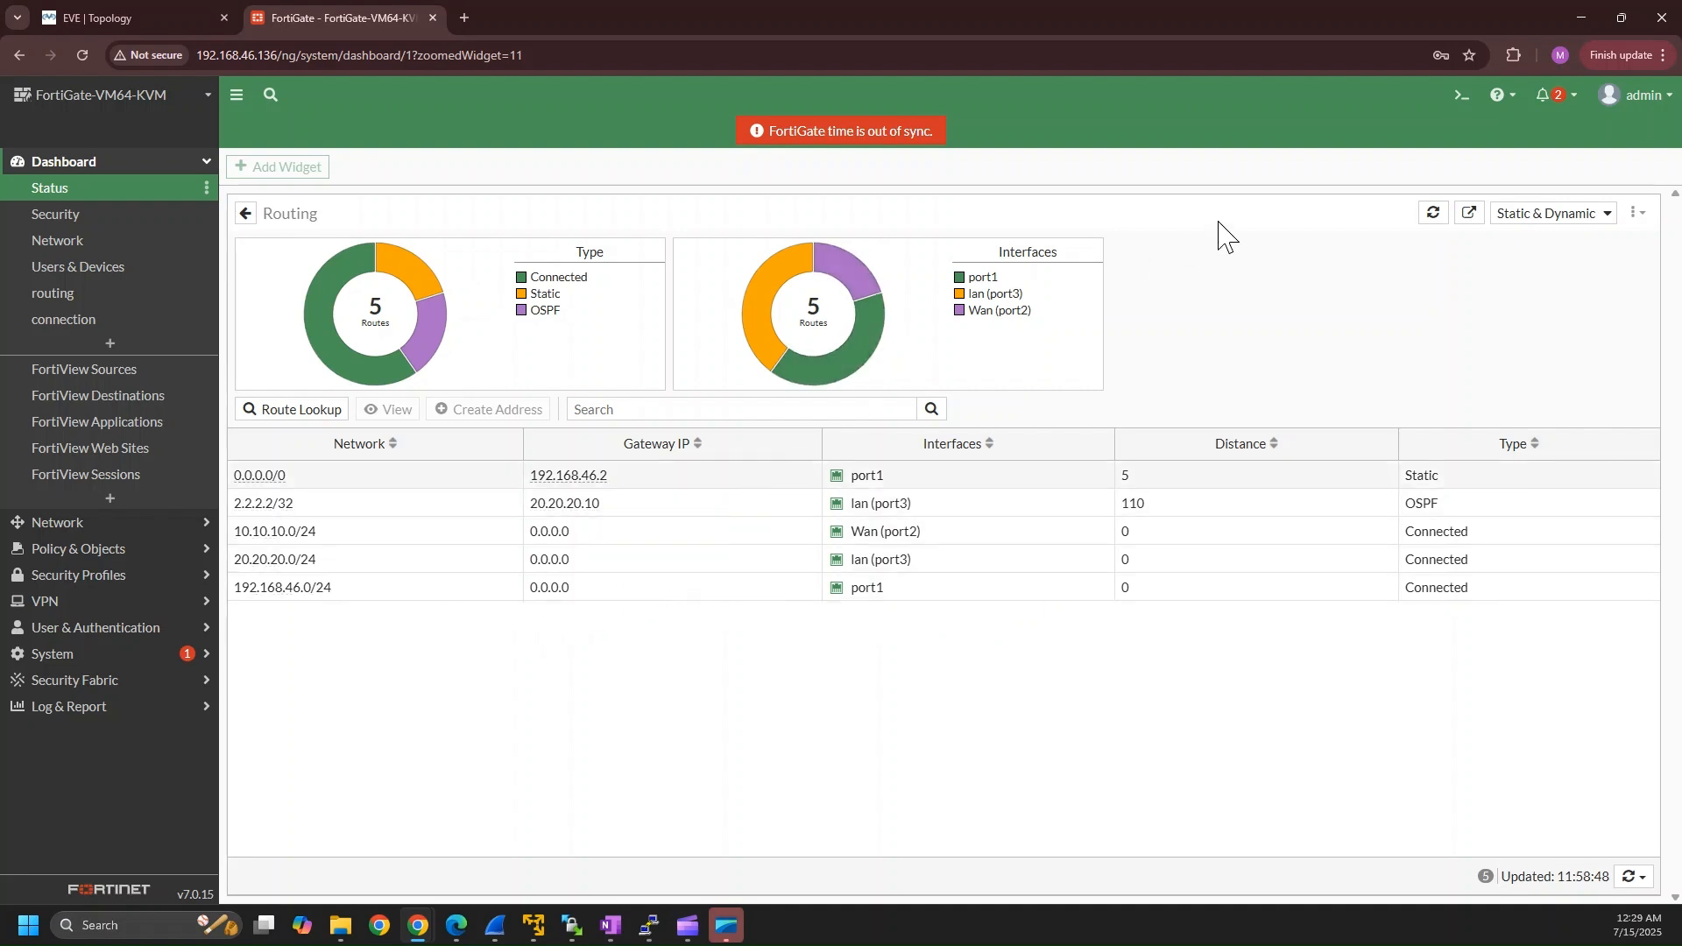
pyautogui.click(57, 189)
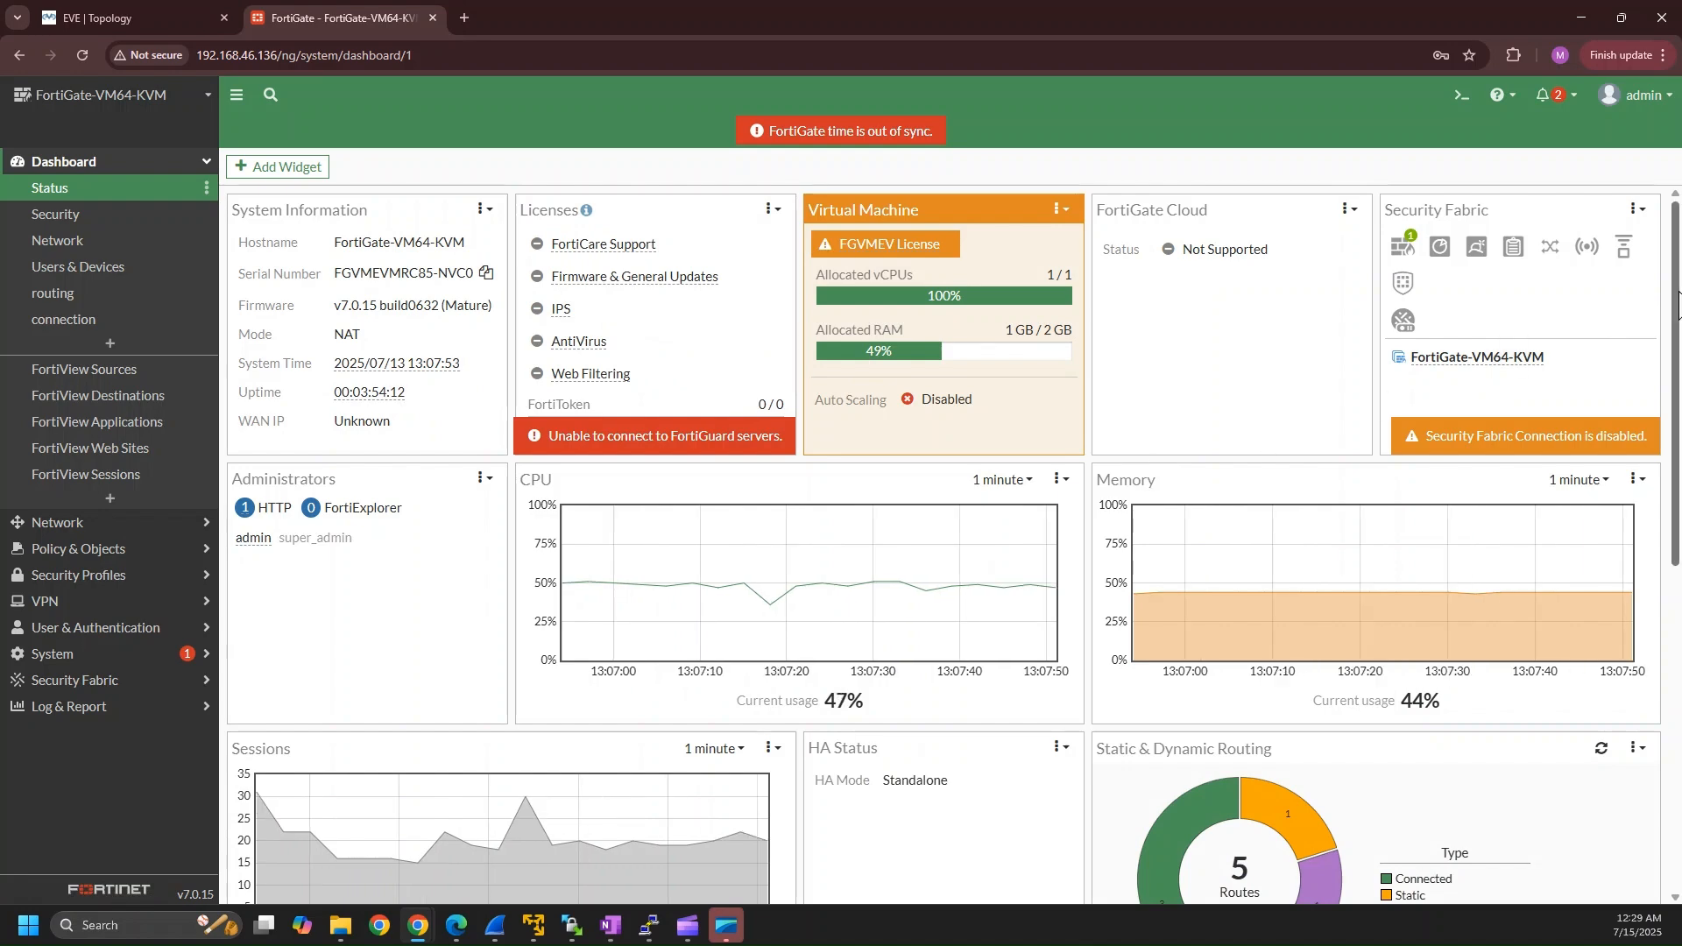
# Generate WAN traffic from the R-lan router console by rerunning "ping 10.10.10.10 re 1001".
pyautogui.moveTo(1674, 308); pyautogui.dragTo(1673, 551)
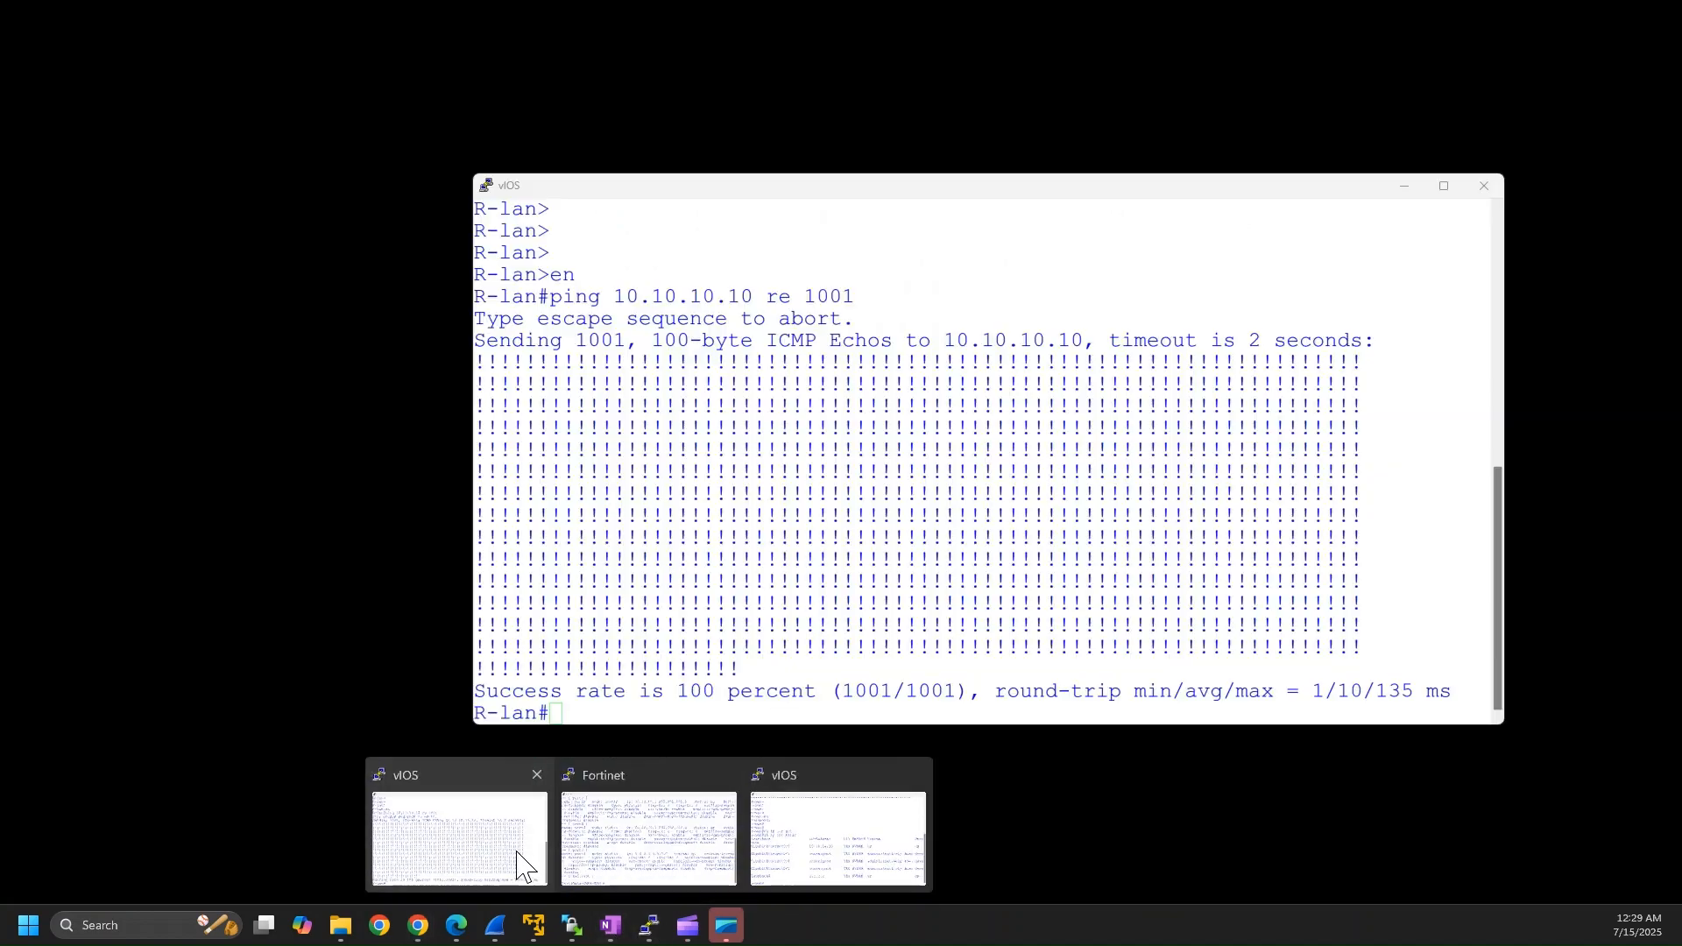
pyautogui.click(515, 848)
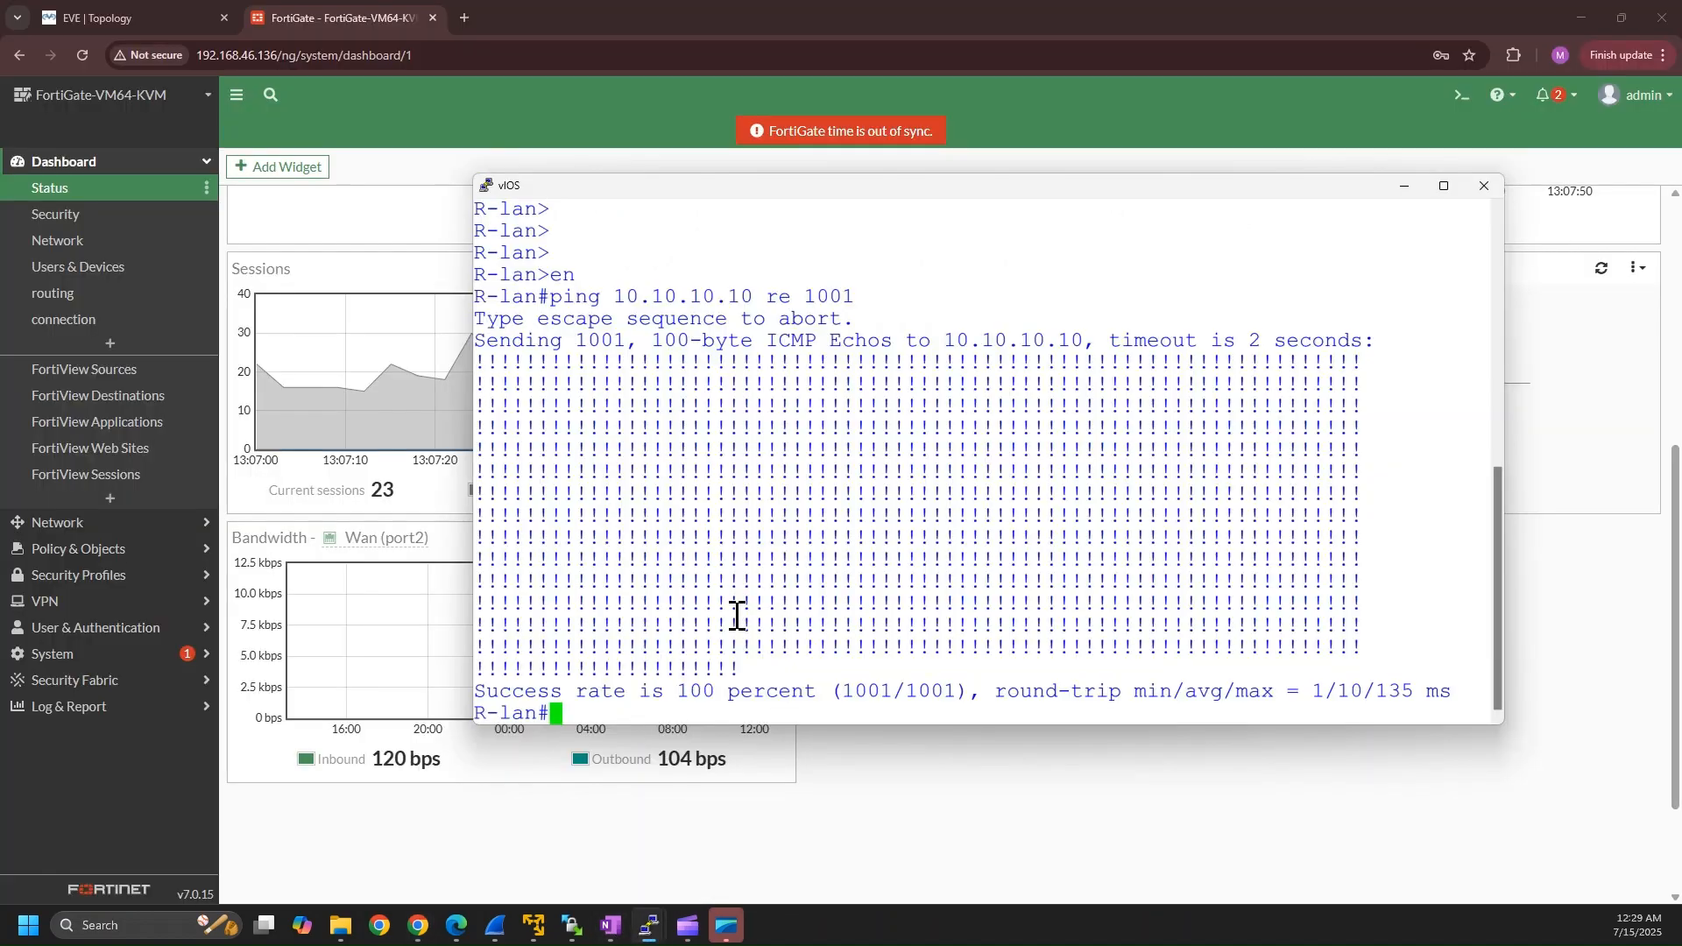
pyautogui.press('Up')
pyautogui.press('Return')
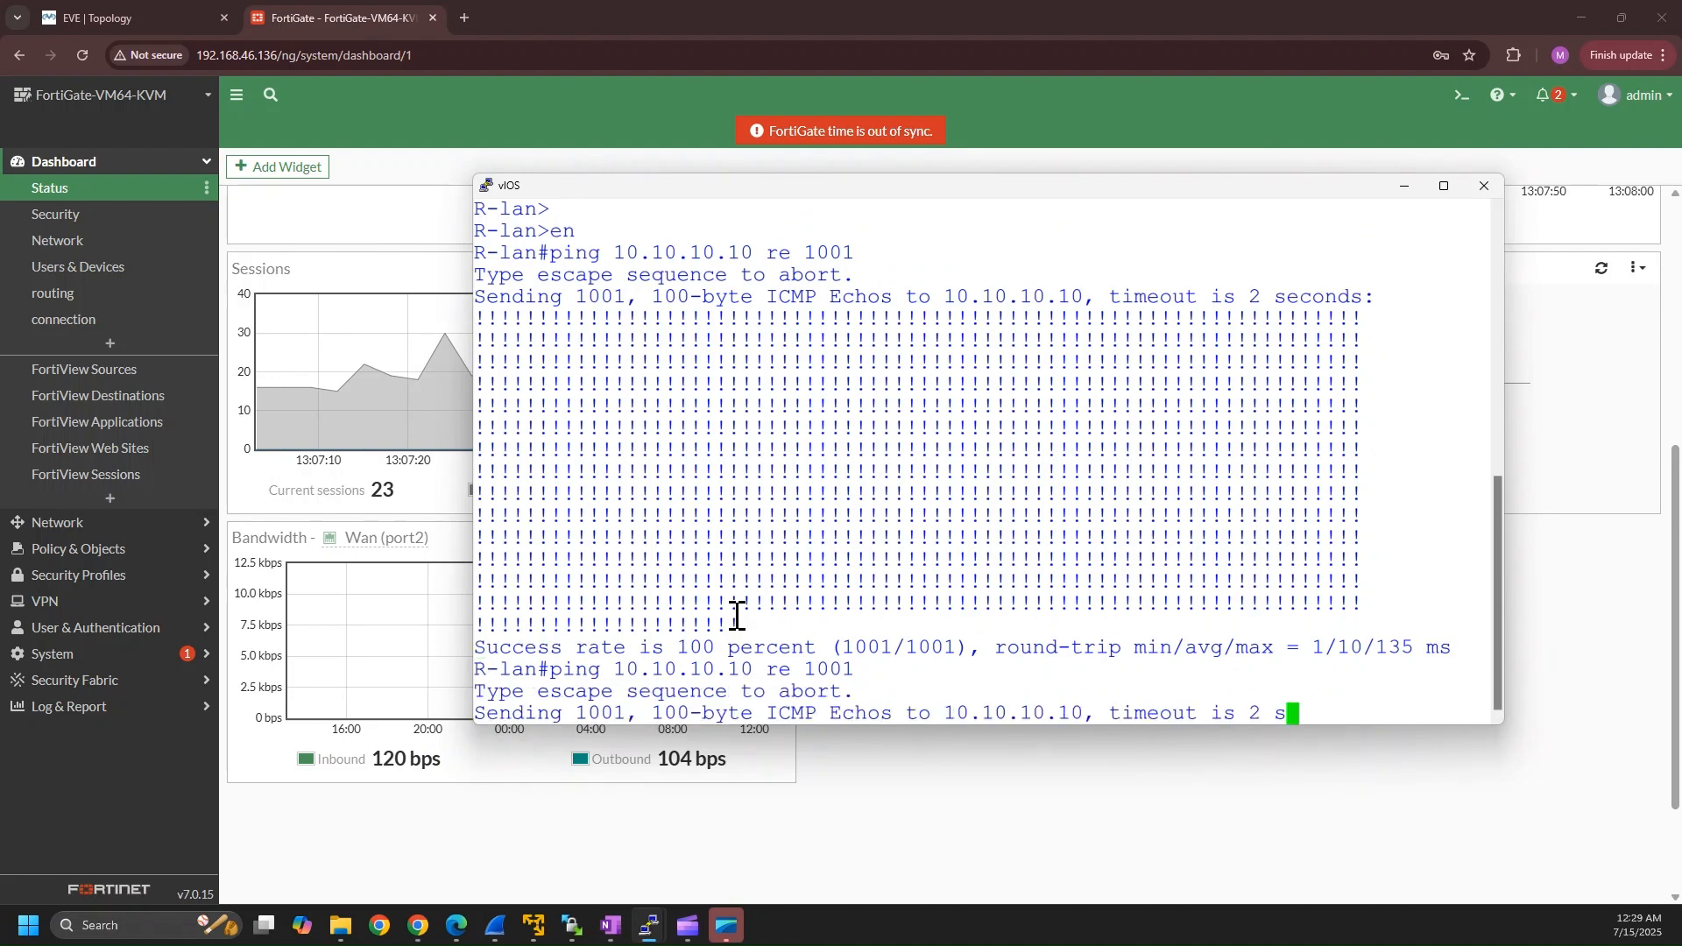
# Back on the FortiGate dashboard, set the Wan (port2) Bandwidth widget's time range to 1 hour.
pyautogui.click(848, 833)
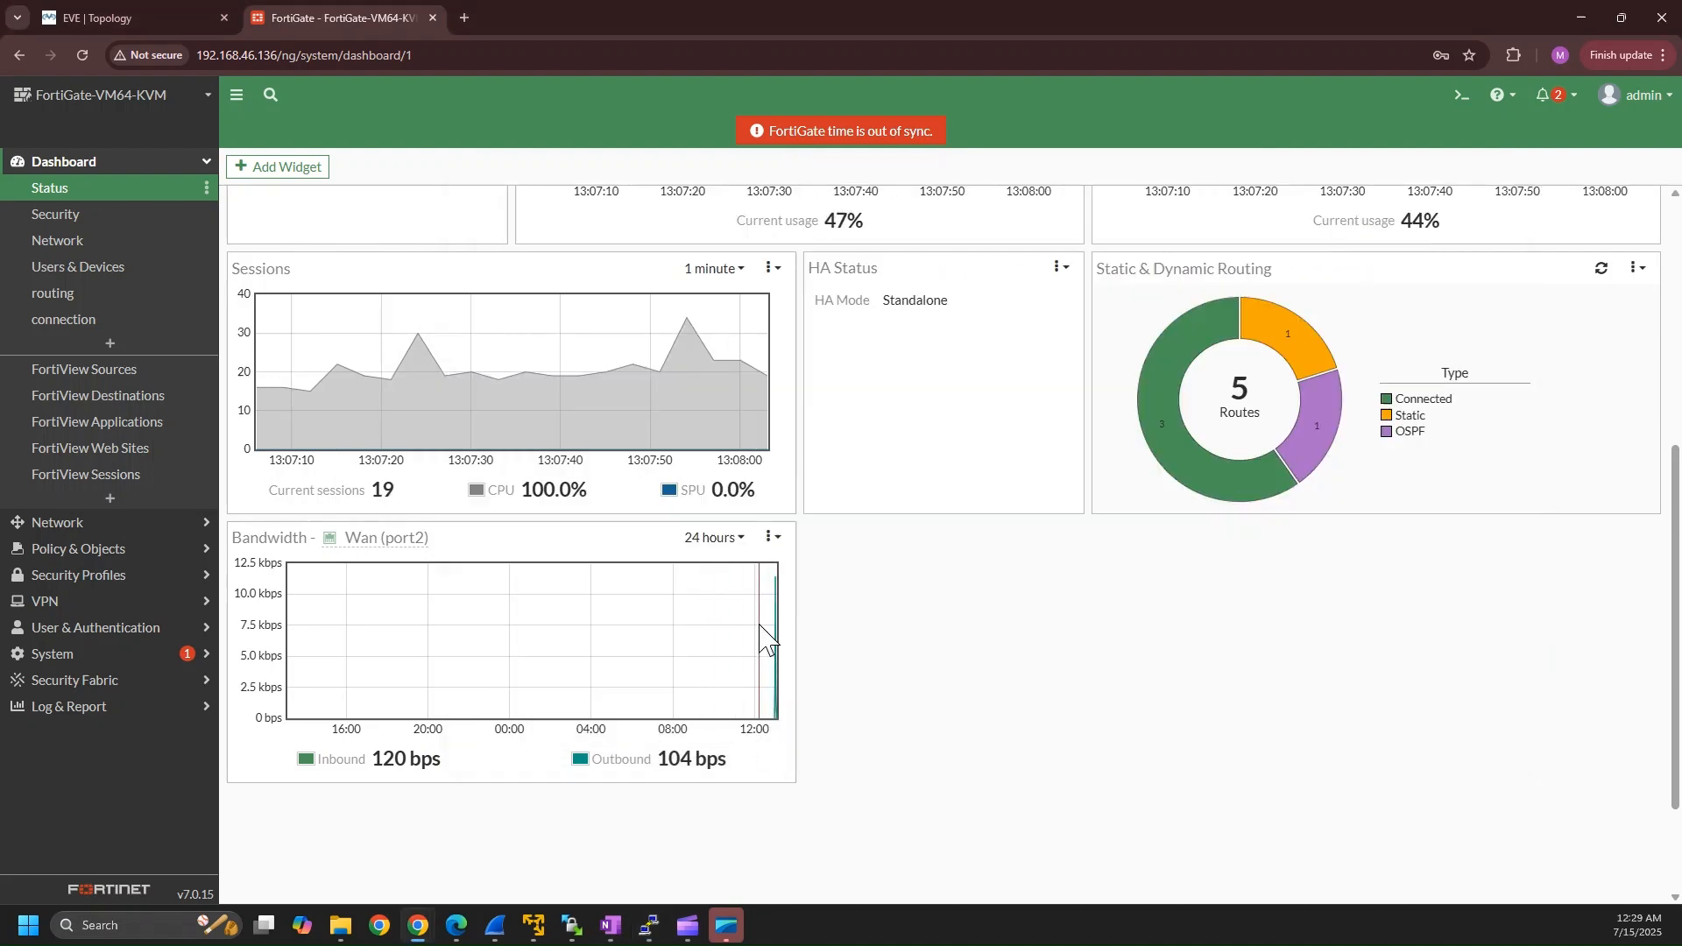
pyautogui.click(737, 547)
pyautogui.click(723, 561)
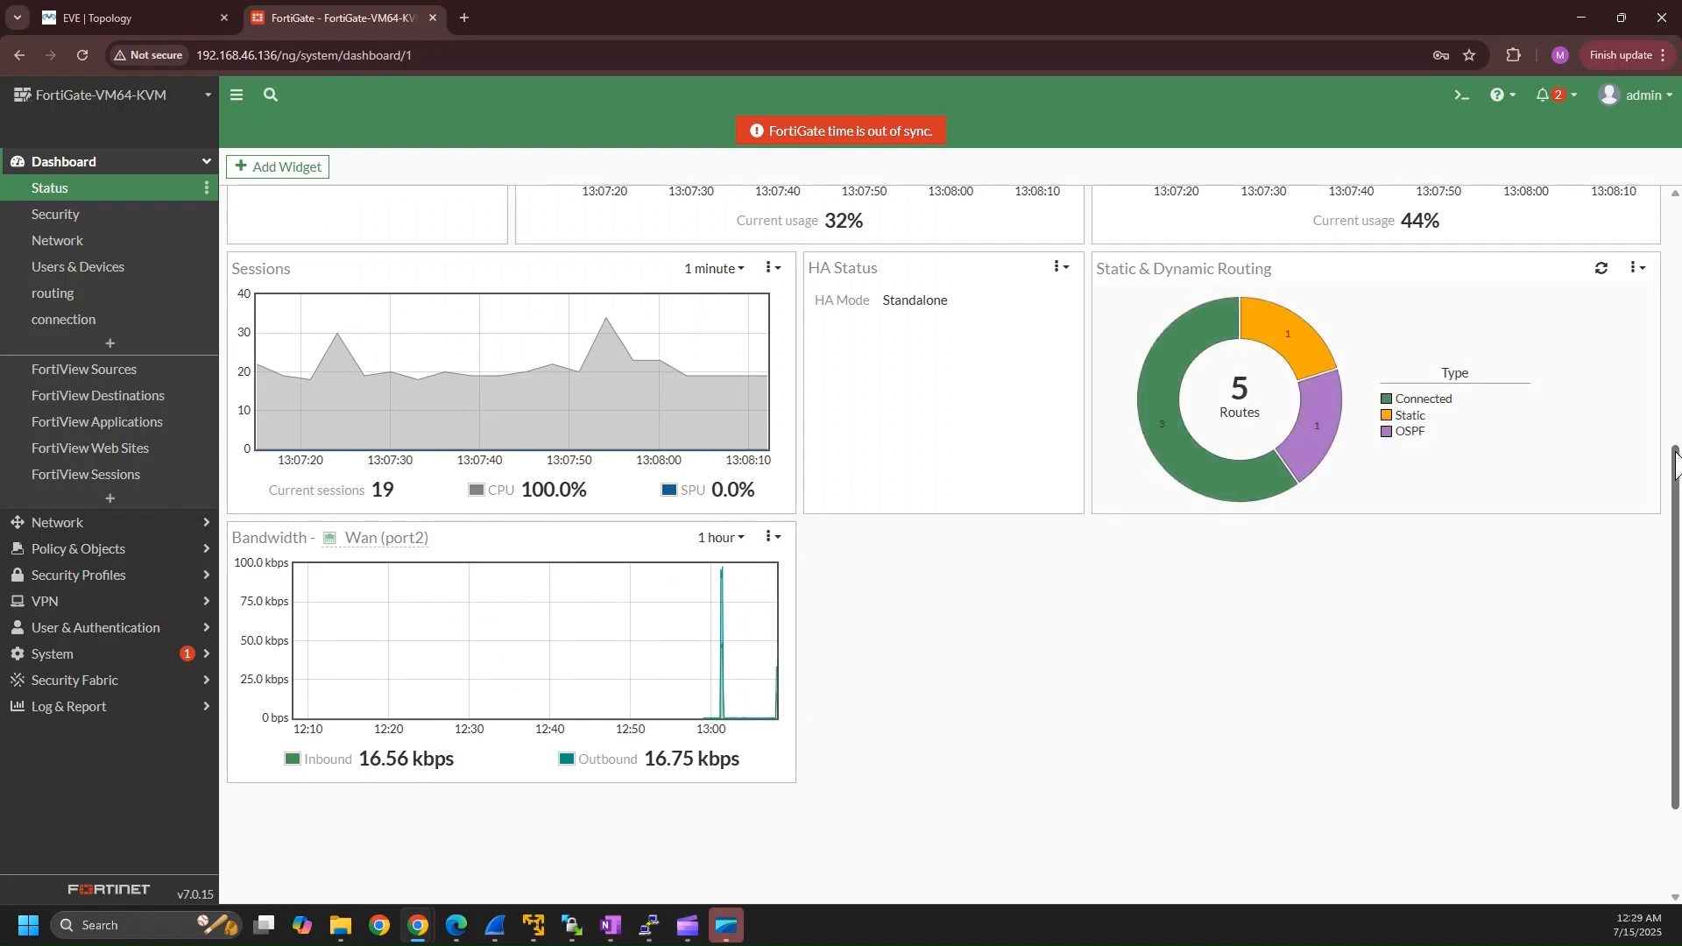
# Create a new dashboard named "log".
pyautogui.scroll(1, 1677, 350)
pyautogui.scroll(5, 1678, 333)
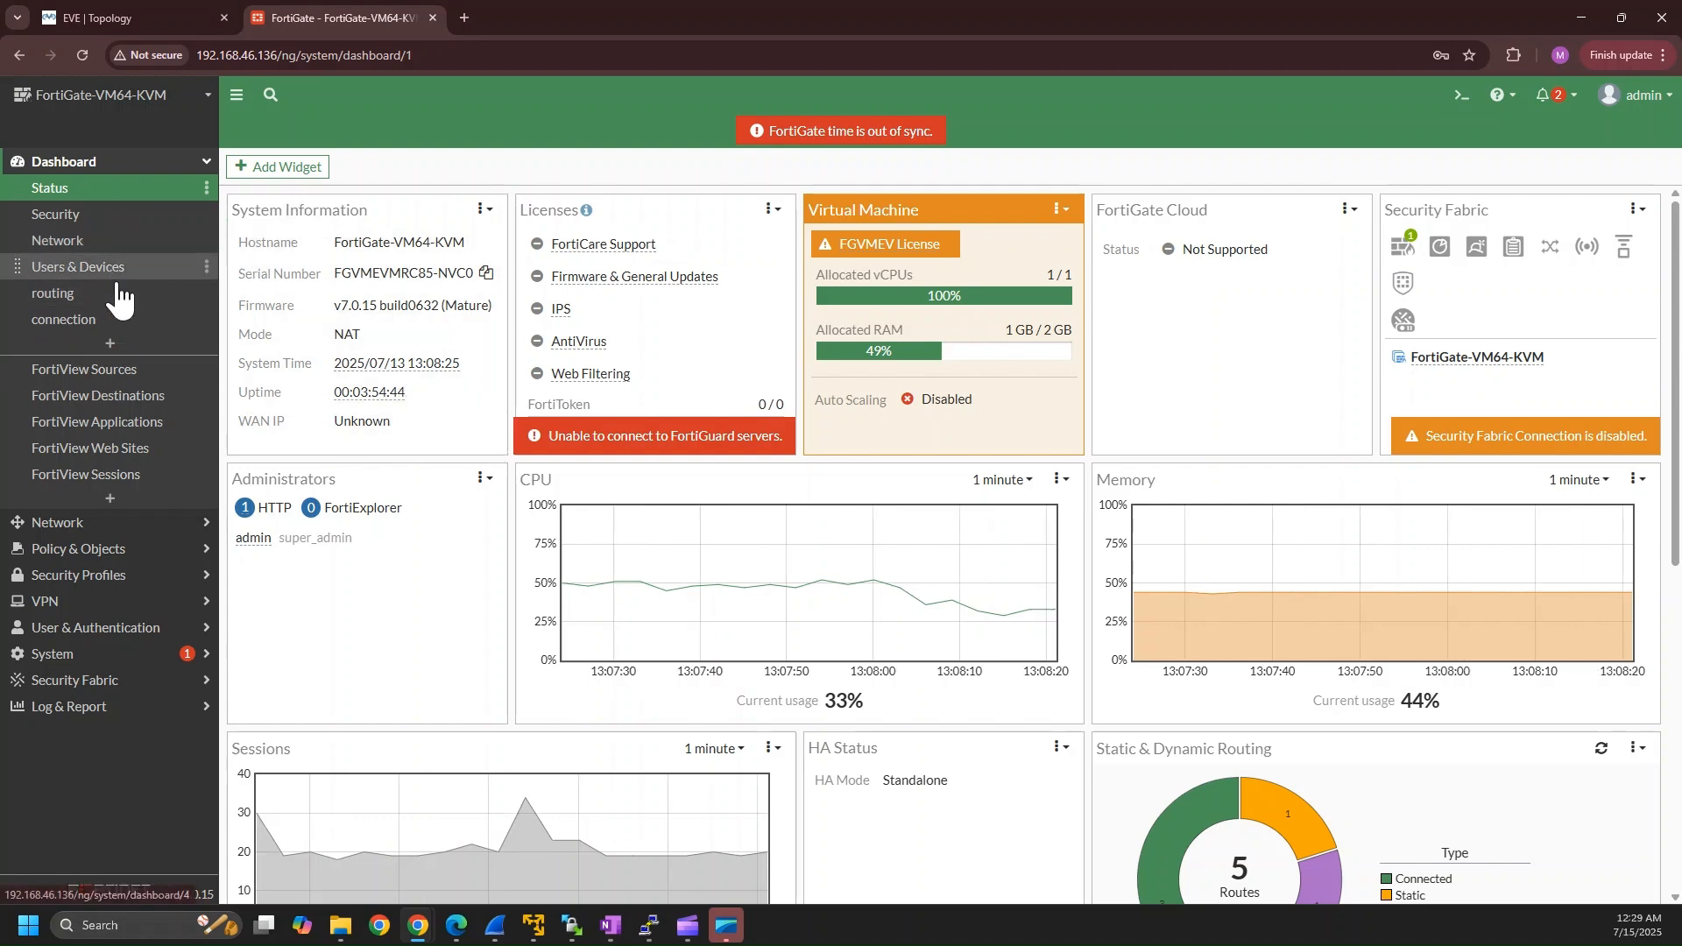
pyautogui.click(112, 344)
pyautogui.click(943, 209)
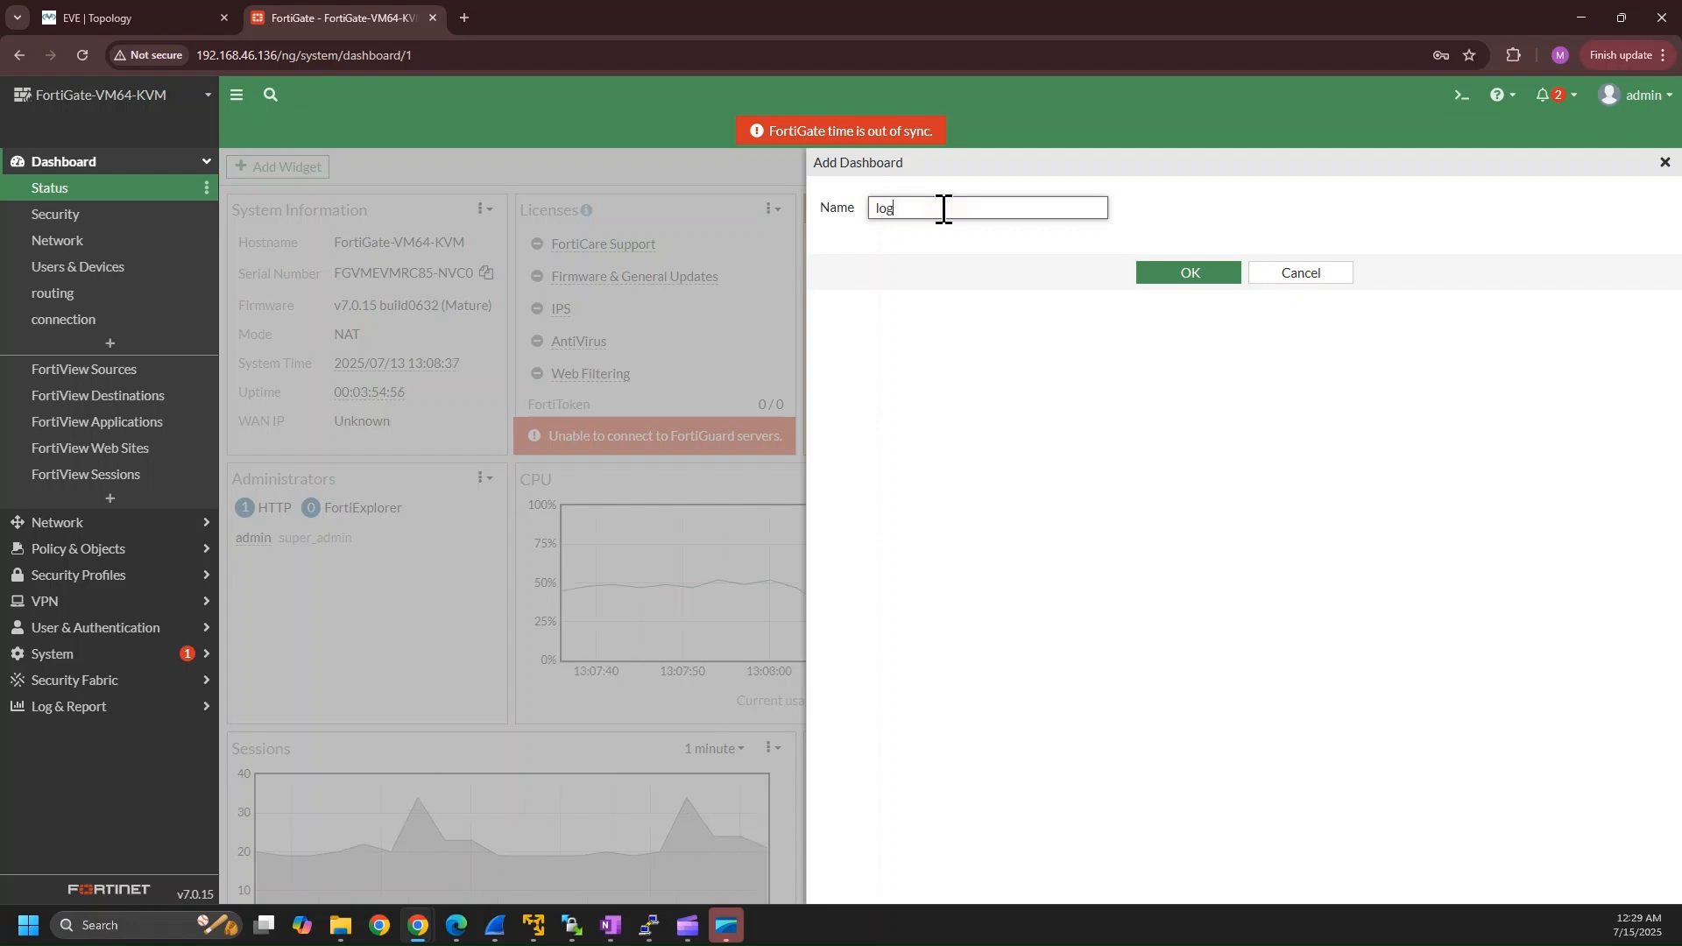
pyautogui.click(1207, 273)
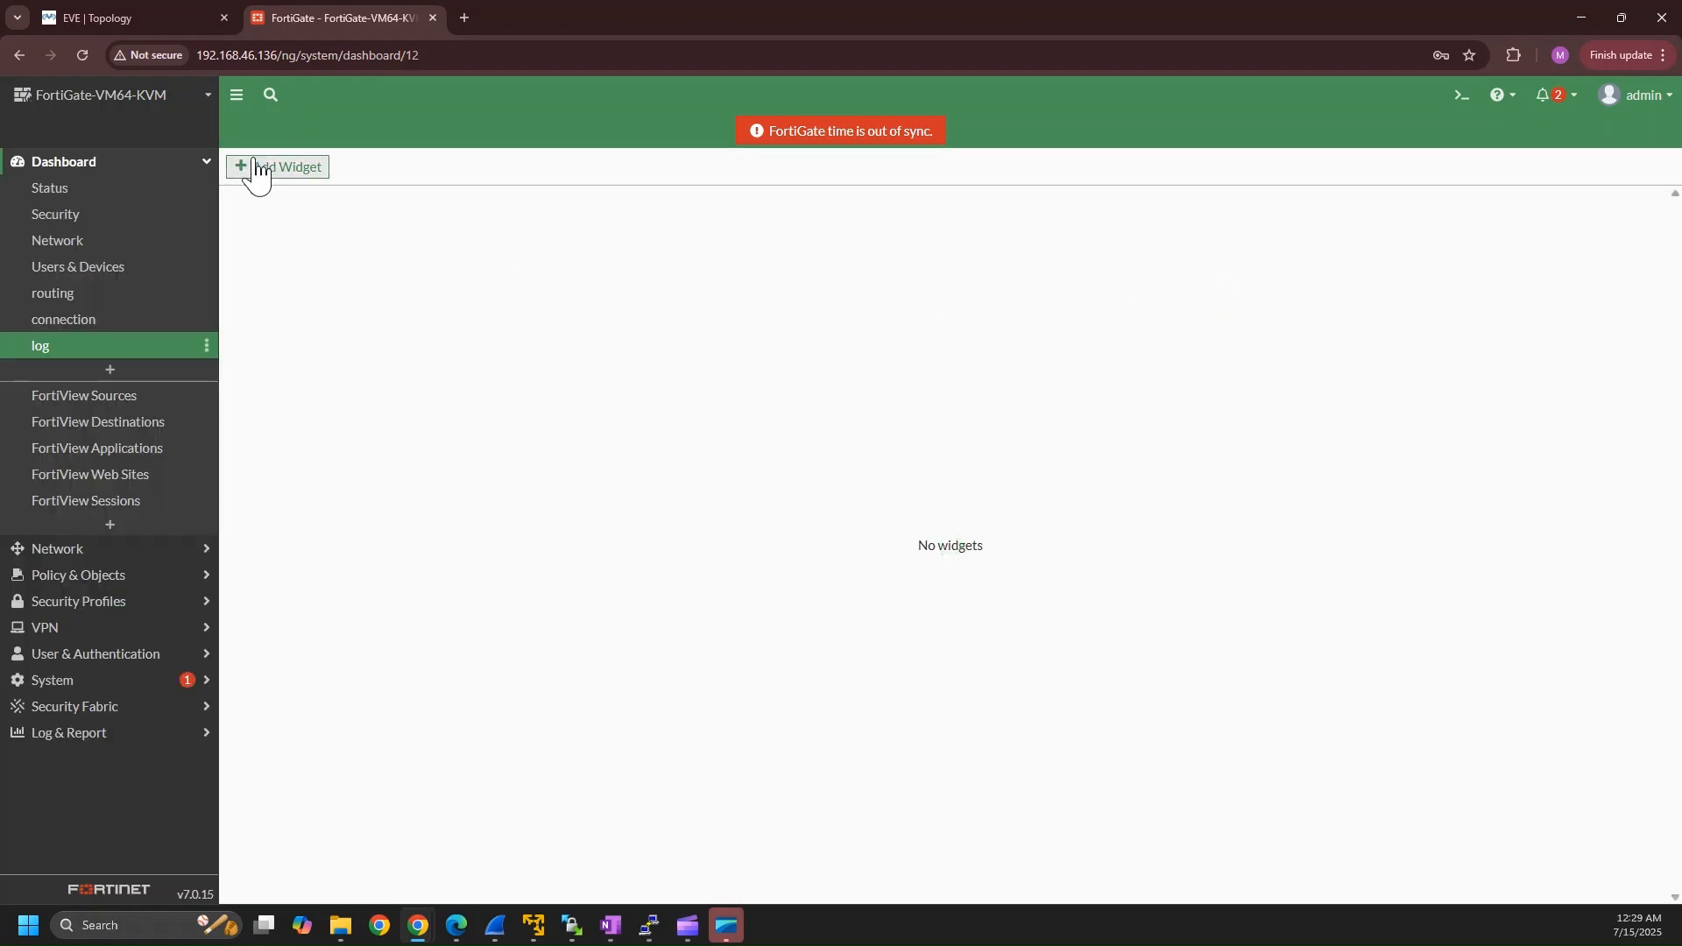
# Add a Top System Events widget to the log dashboard with time period now, sorted by Level, and close the widget list.
pyautogui.click(265, 171)
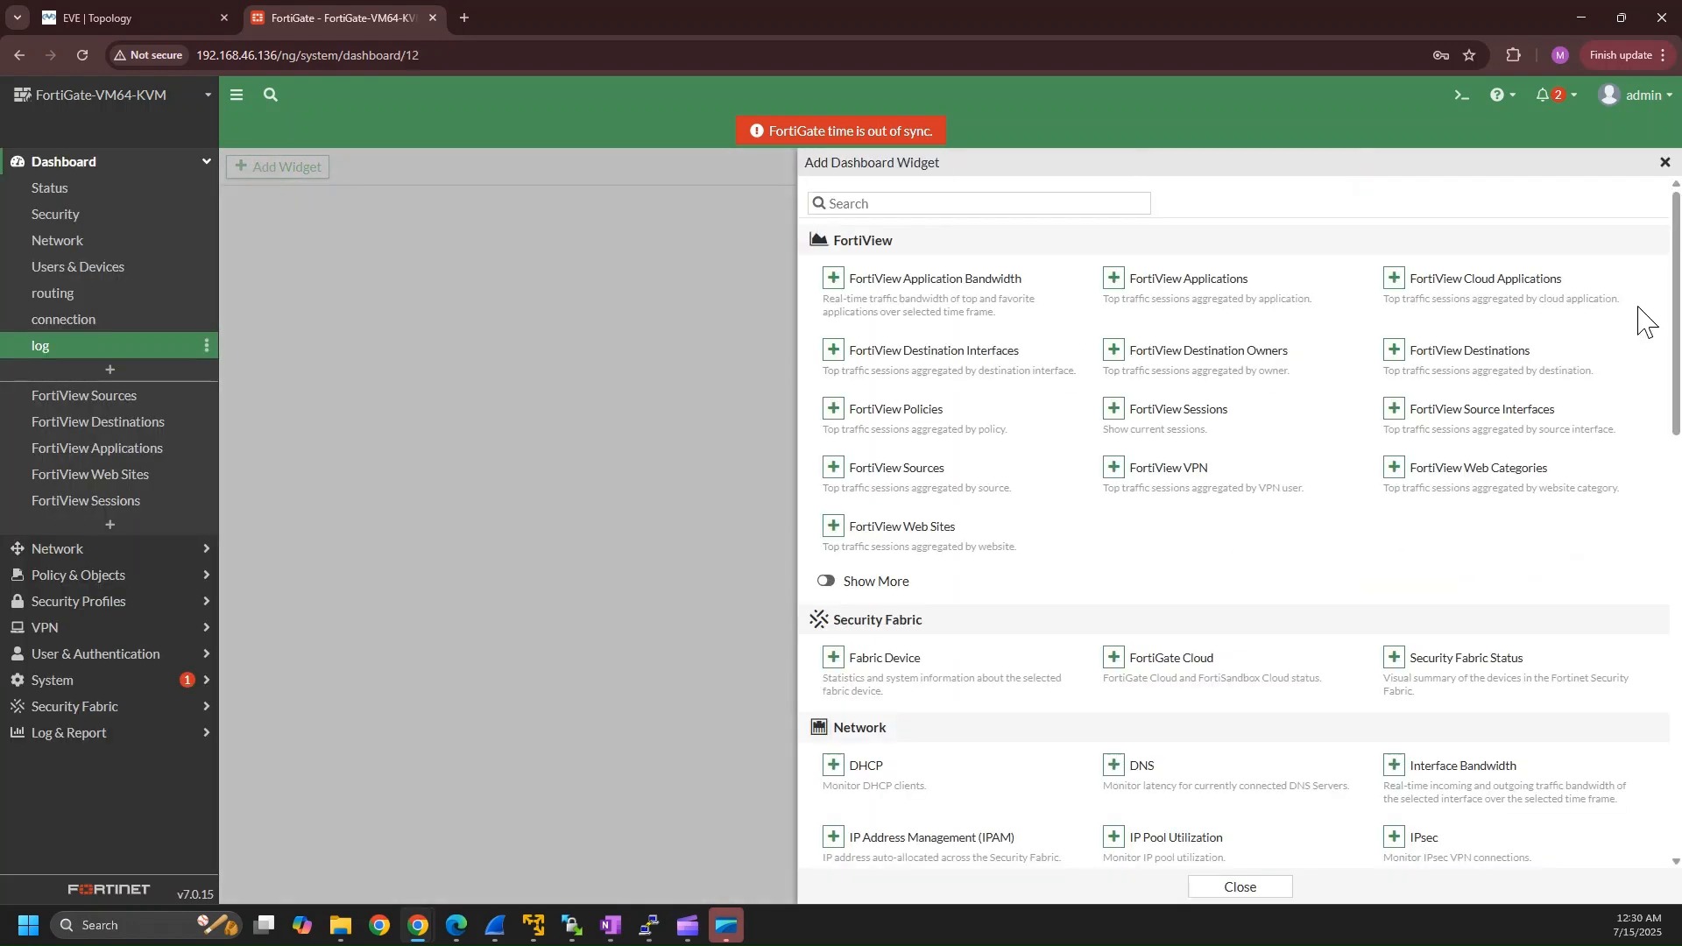
pyautogui.moveTo(1678, 302); pyautogui.dragTo(1678, 507)
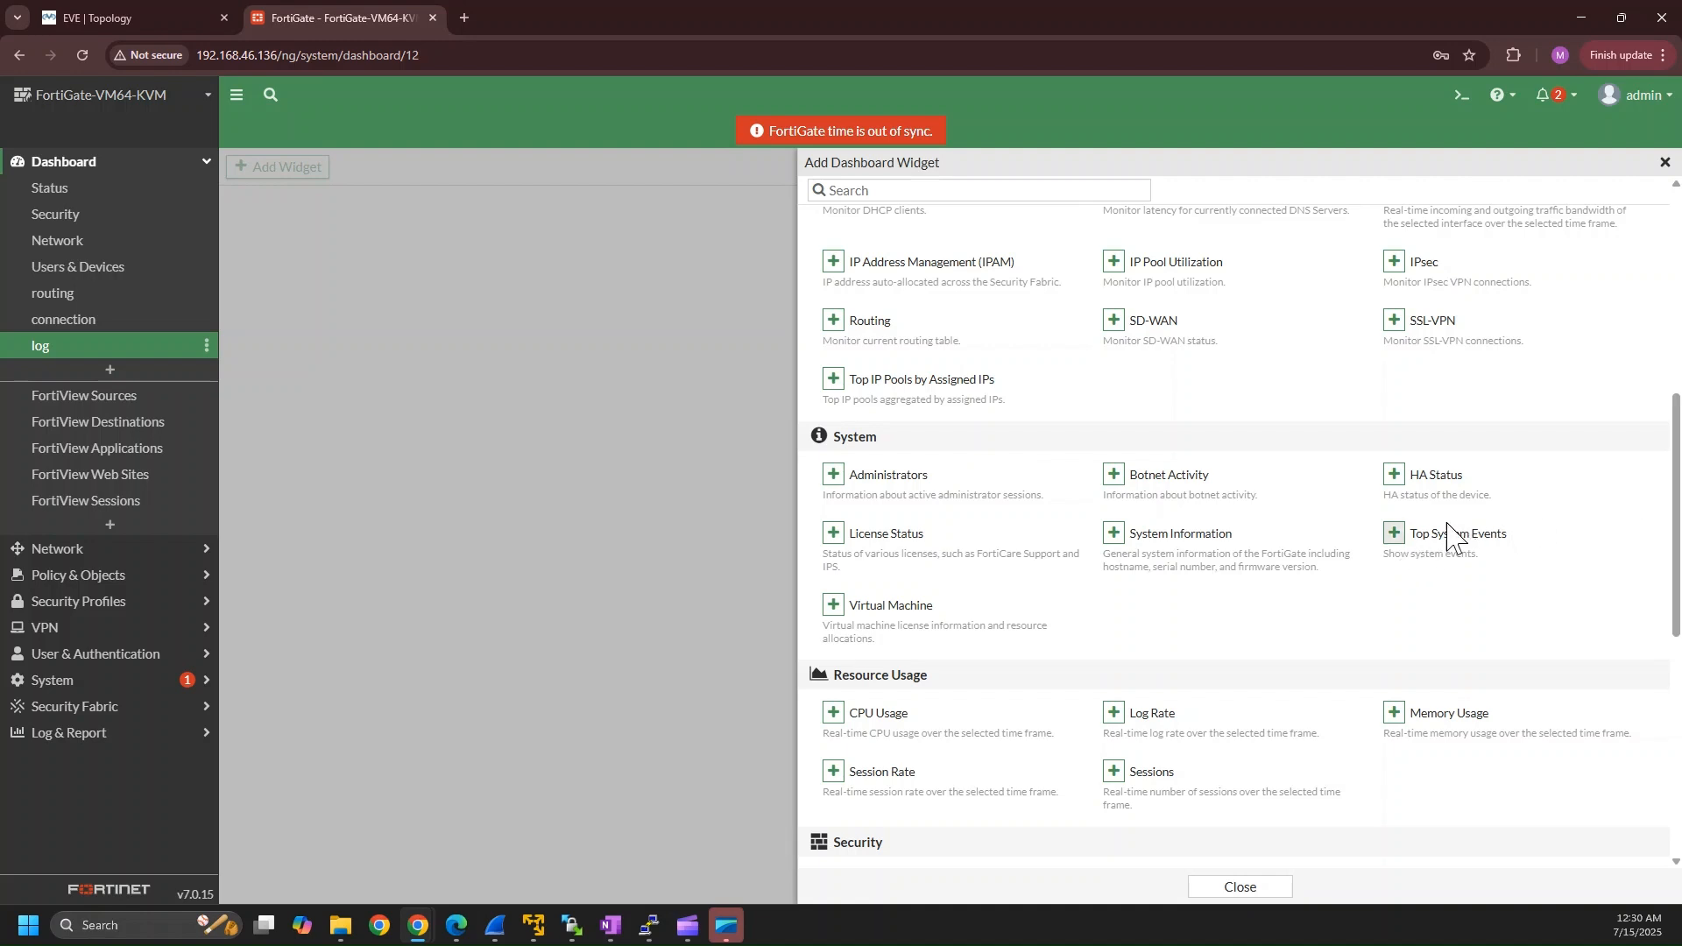
pyautogui.click(1395, 535)
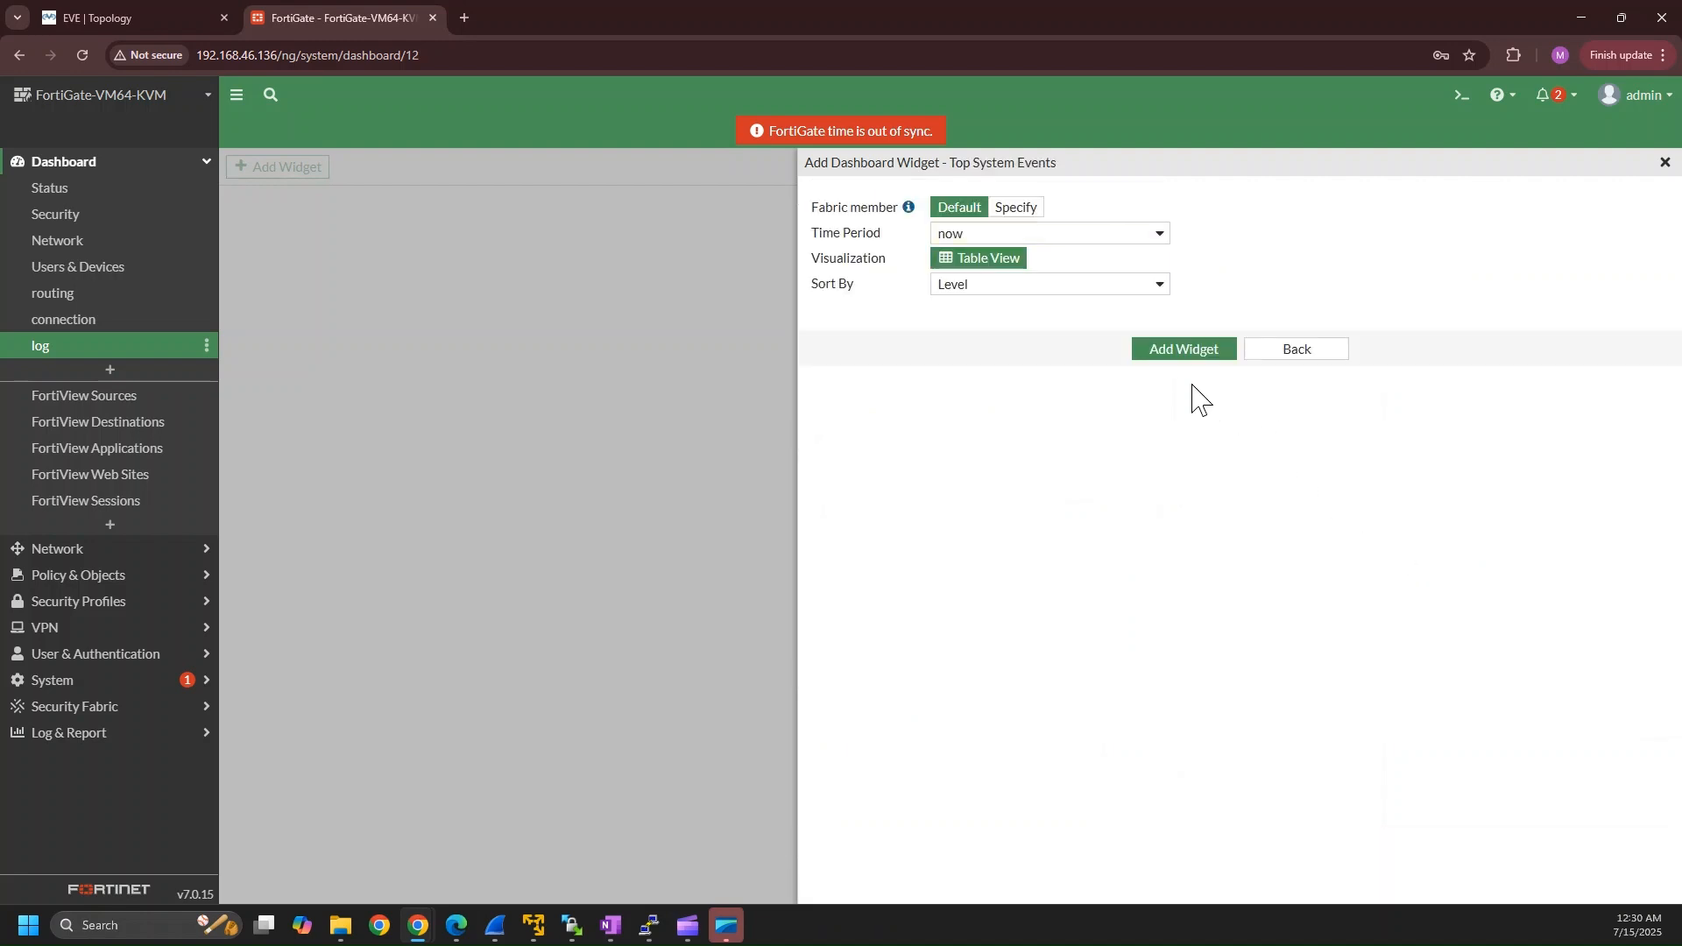
pyautogui.click(1176, 361)
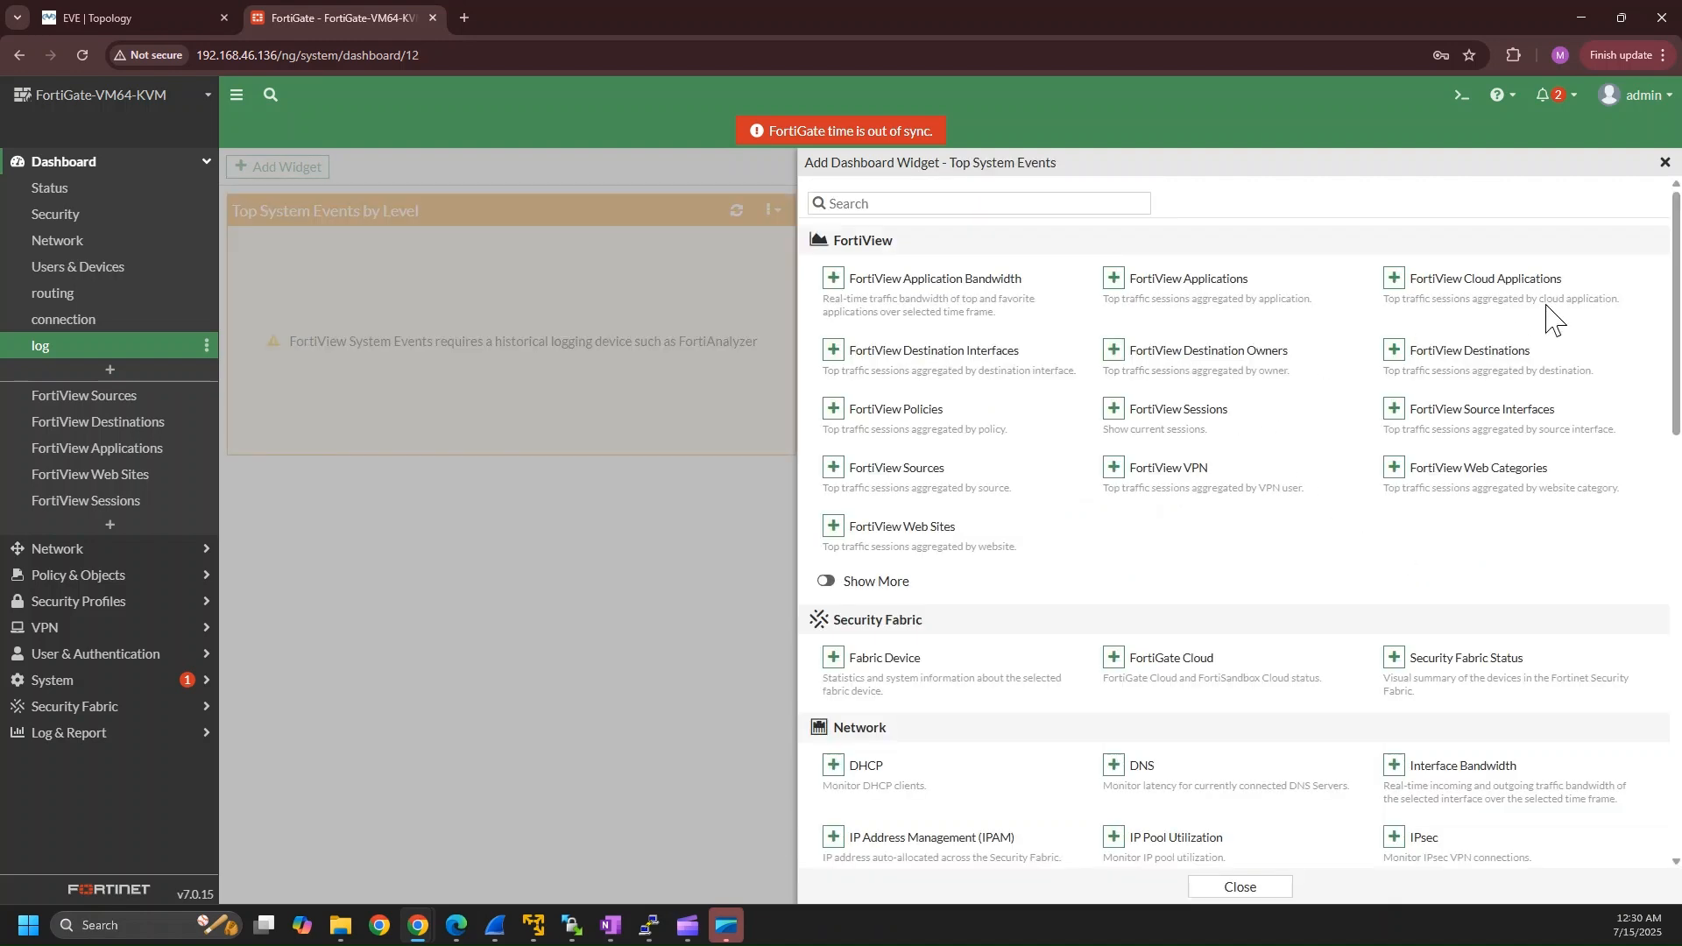
pyautogui.click(1664, 163)
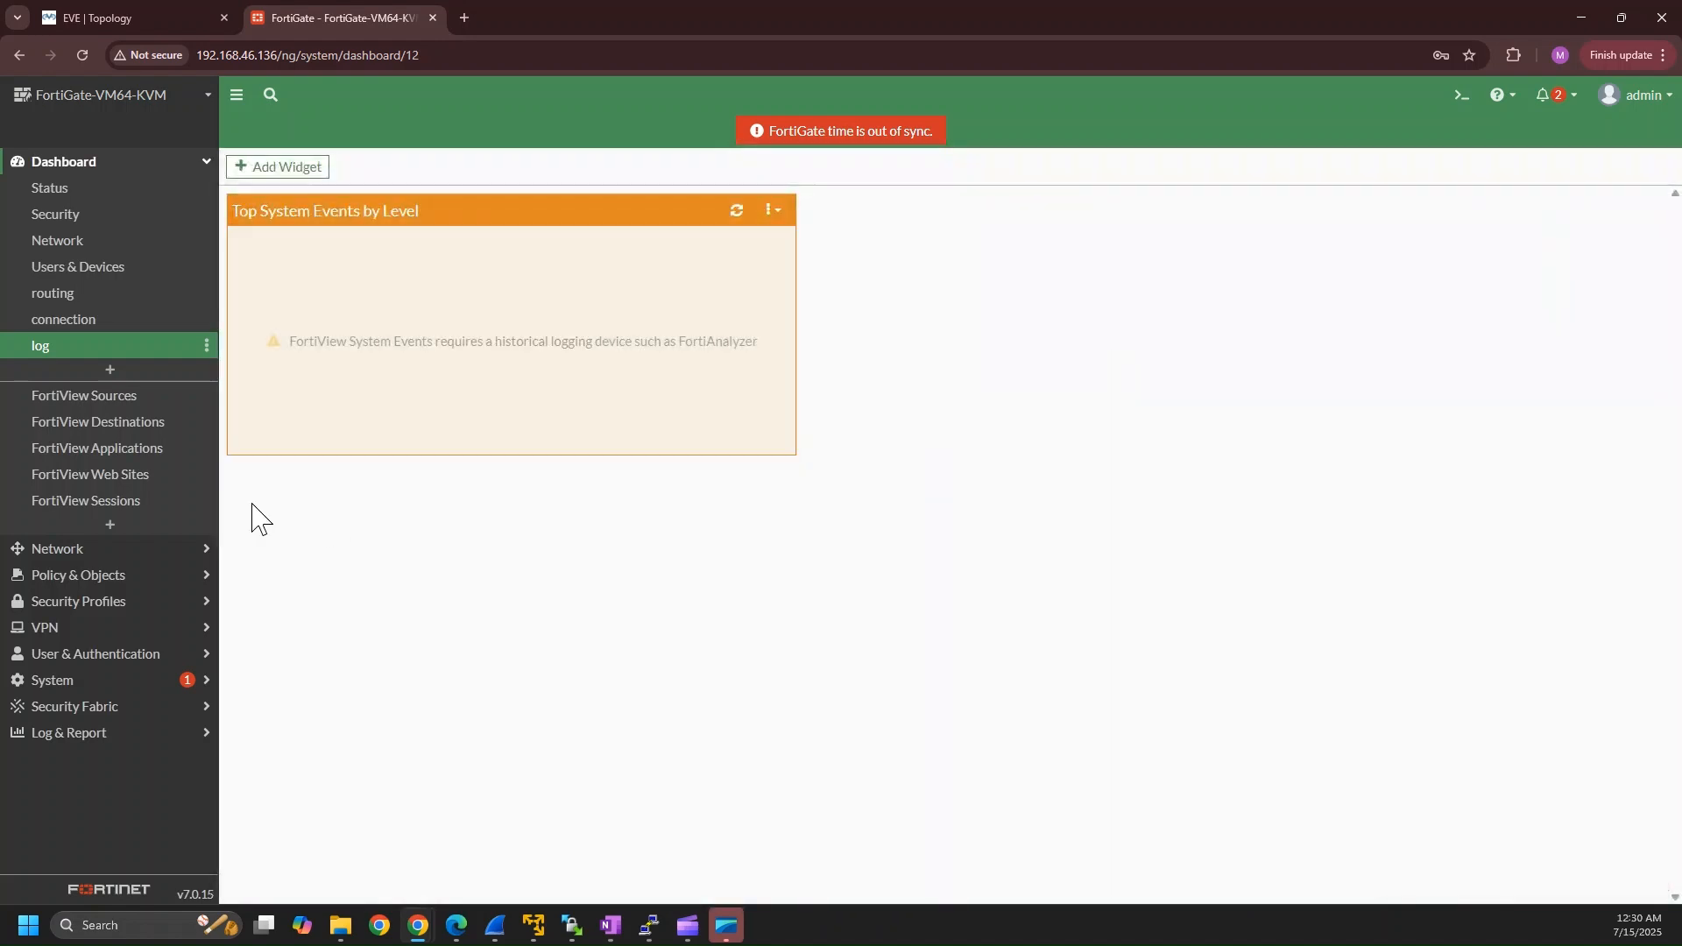
# Review the routing, Status and log dashboards, then return to the Status dashboard.
pyautogui.moveTo(418, 326)
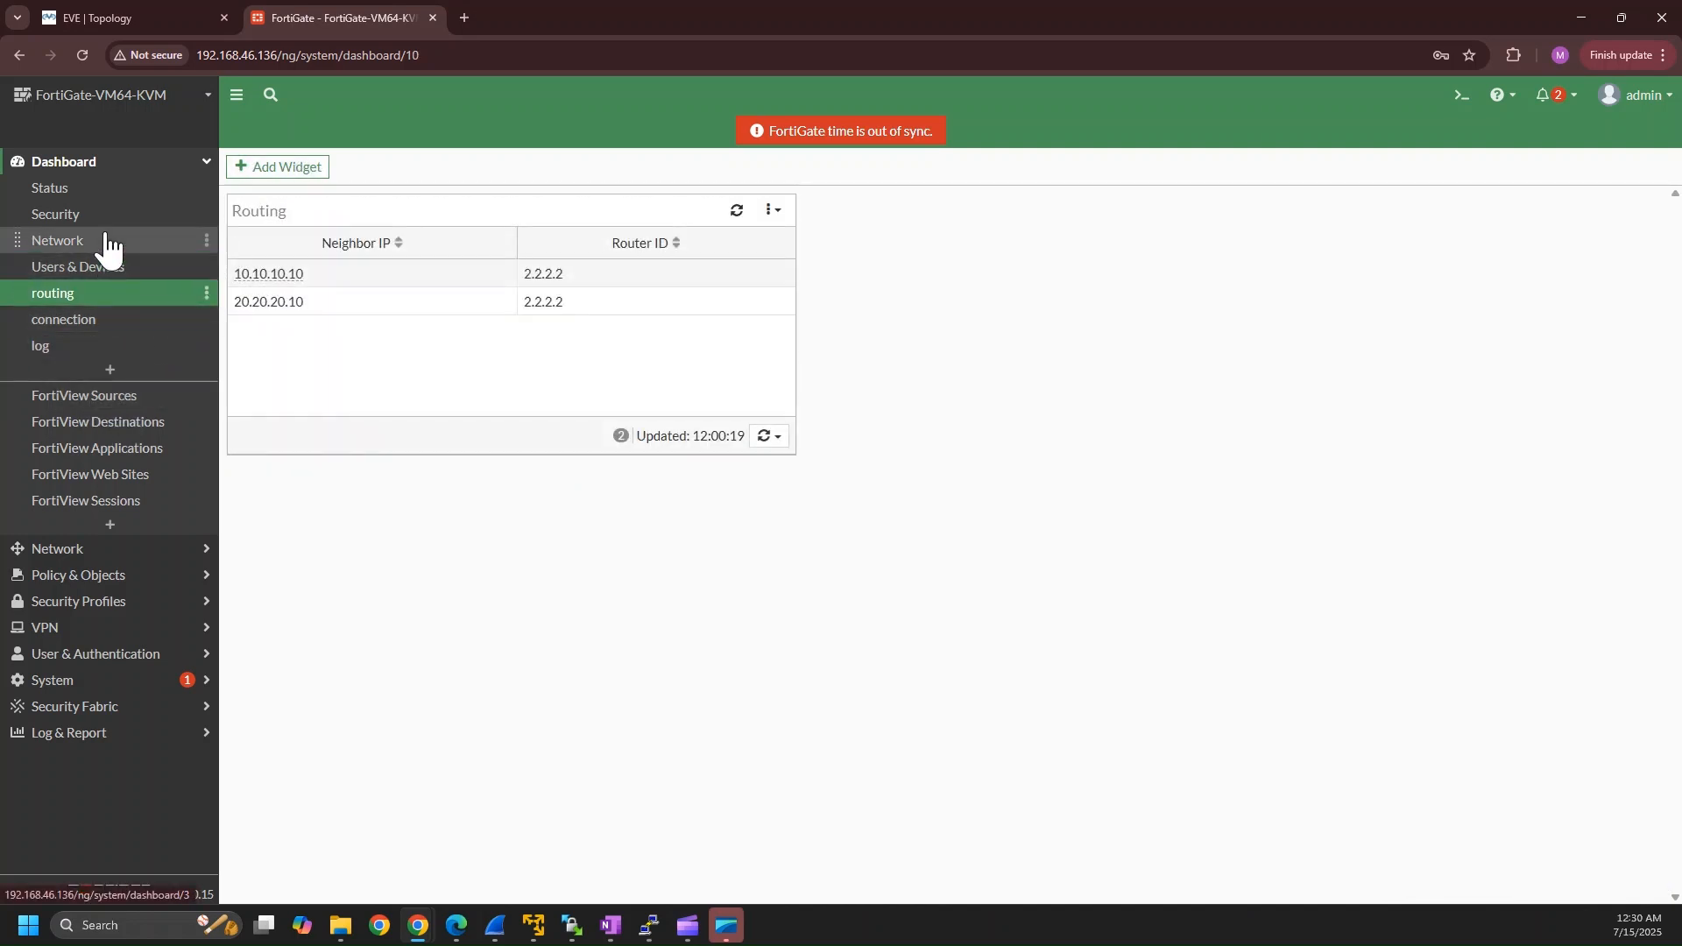
pyautogui.click(100, 188)
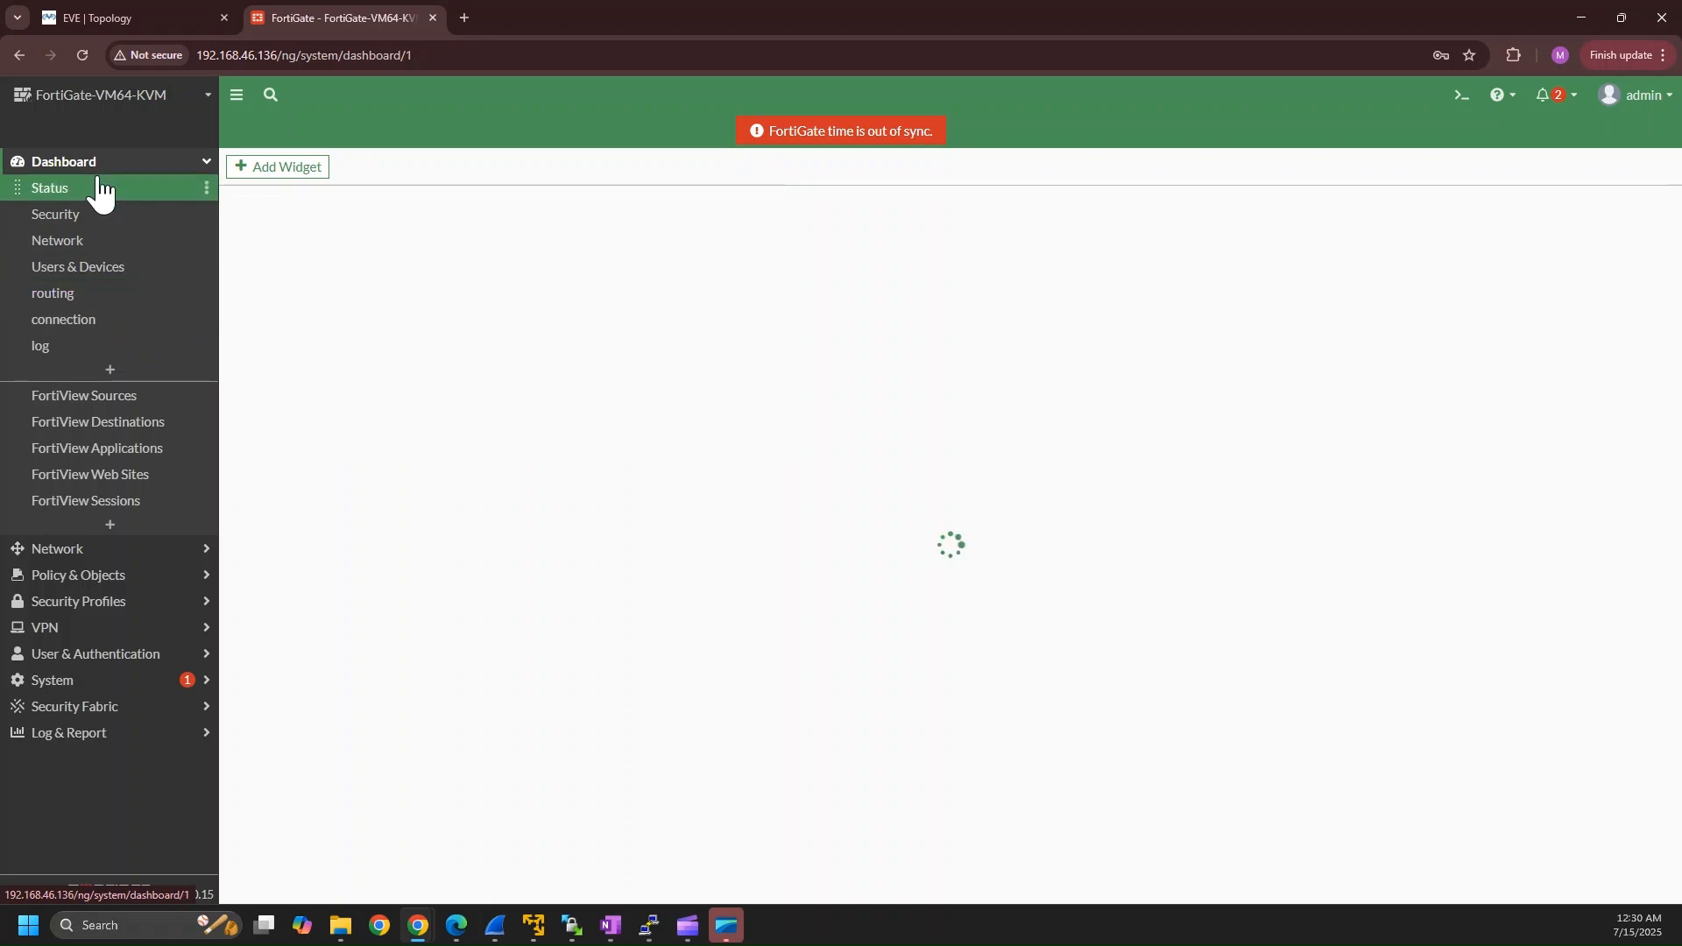
pyautogui.click(86, 349)
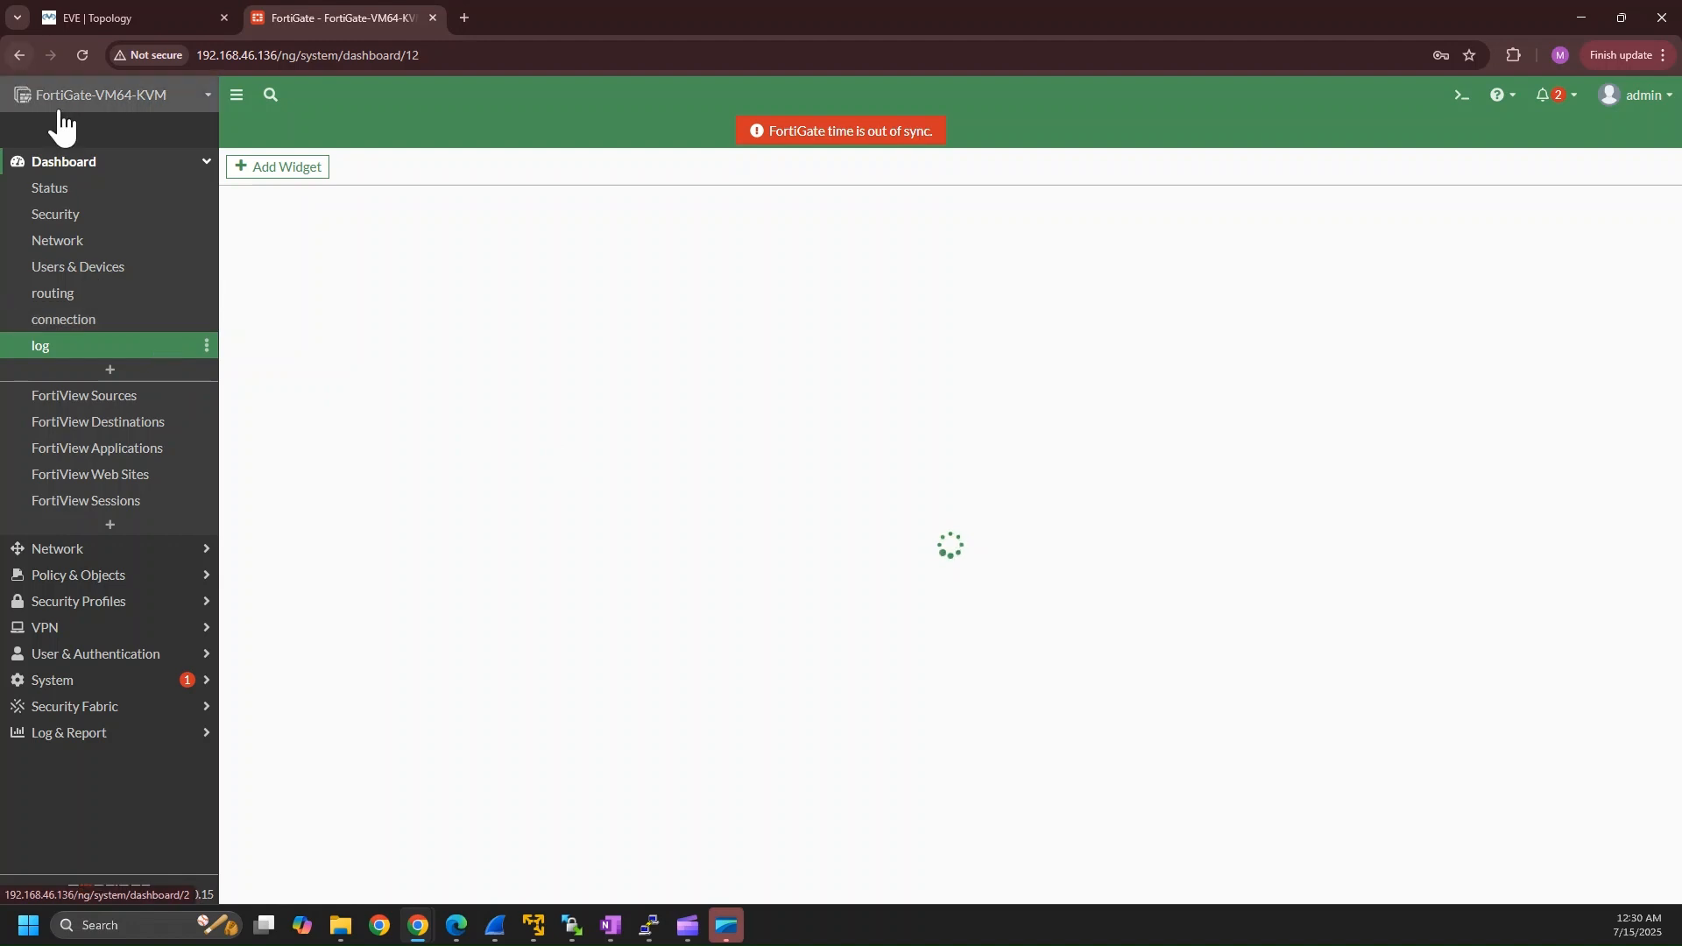
pyautogui.click(69, 163)
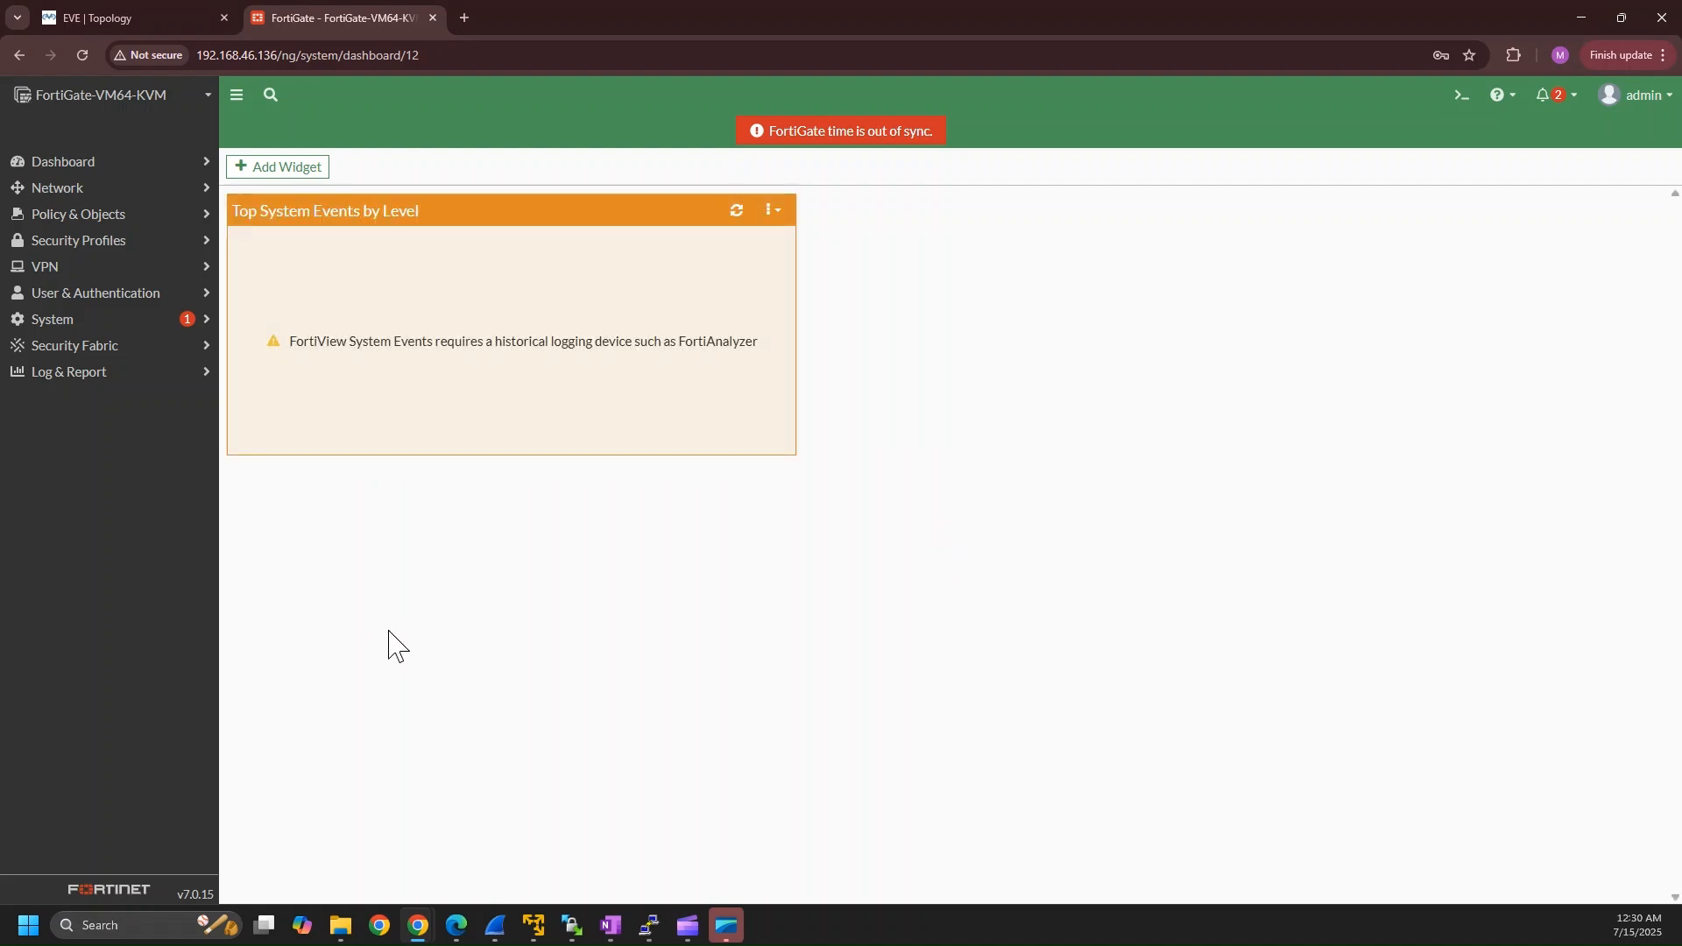
pyautogui.click(92, 162)
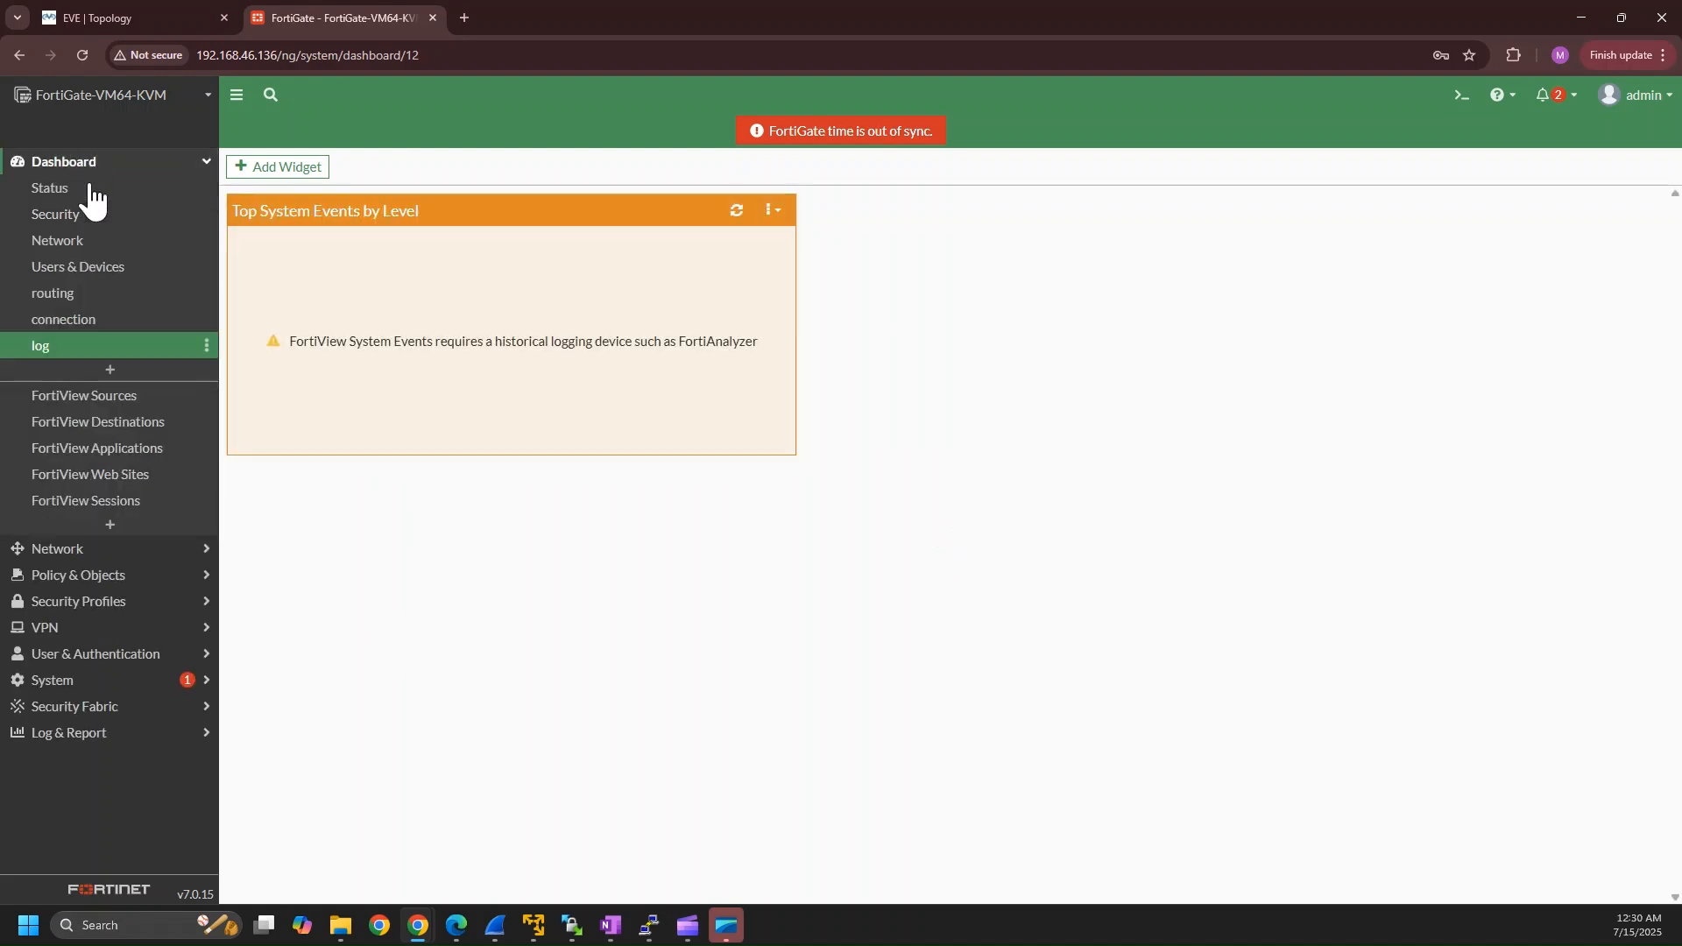
pyautogui.click(77, 189)
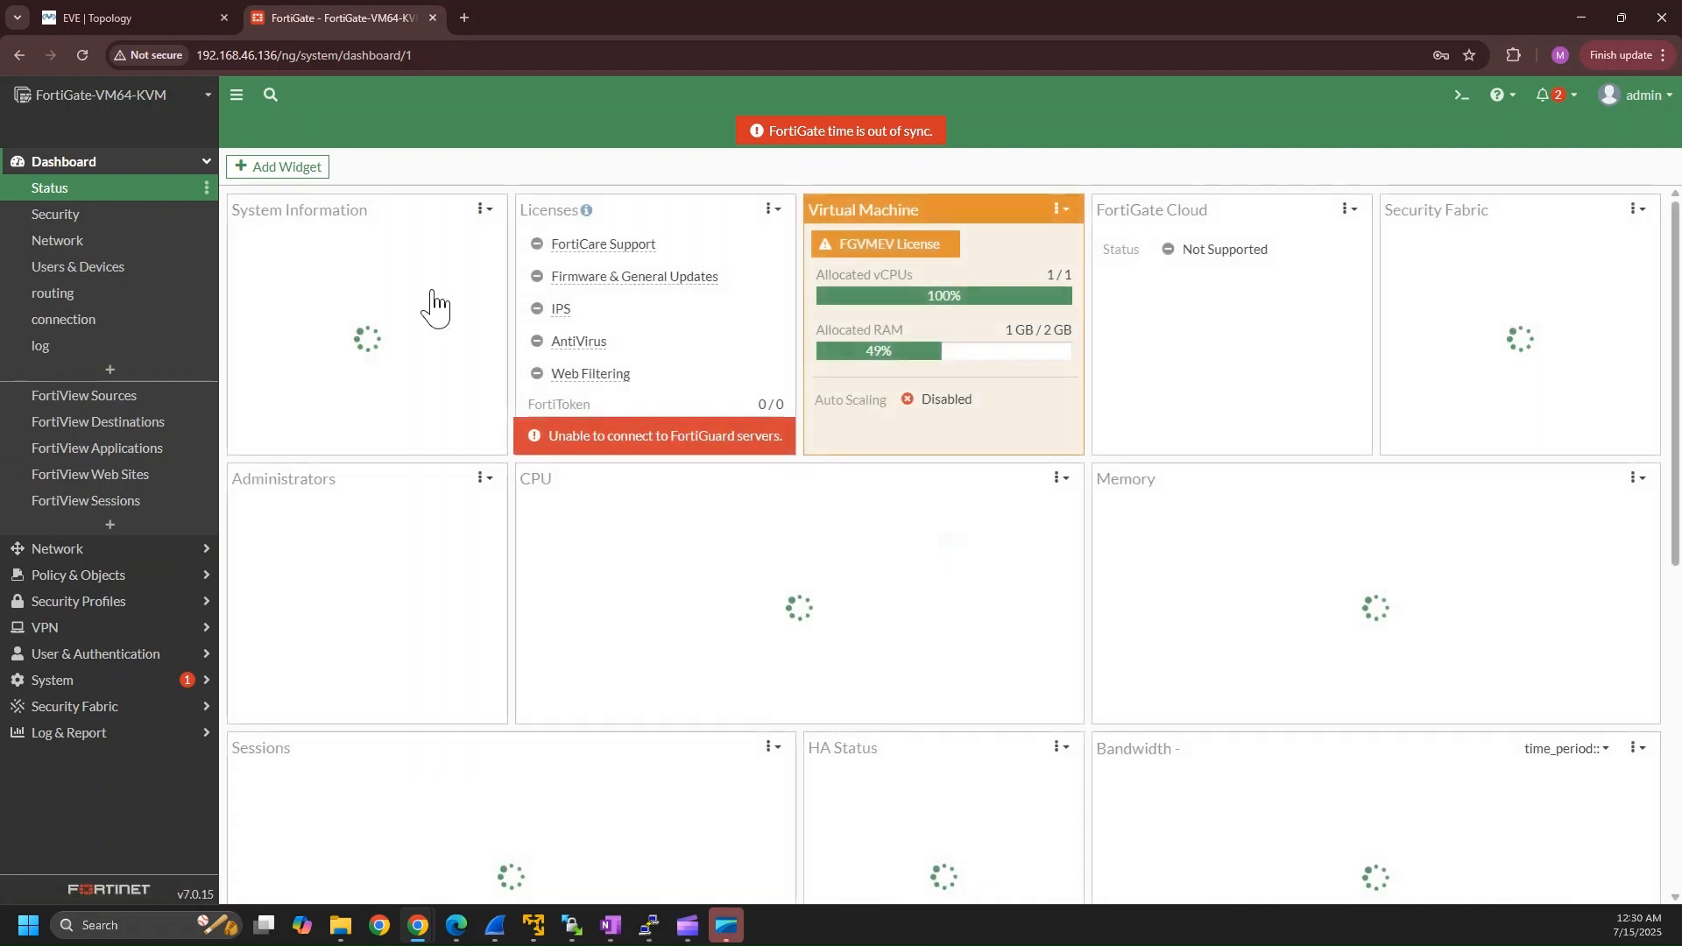